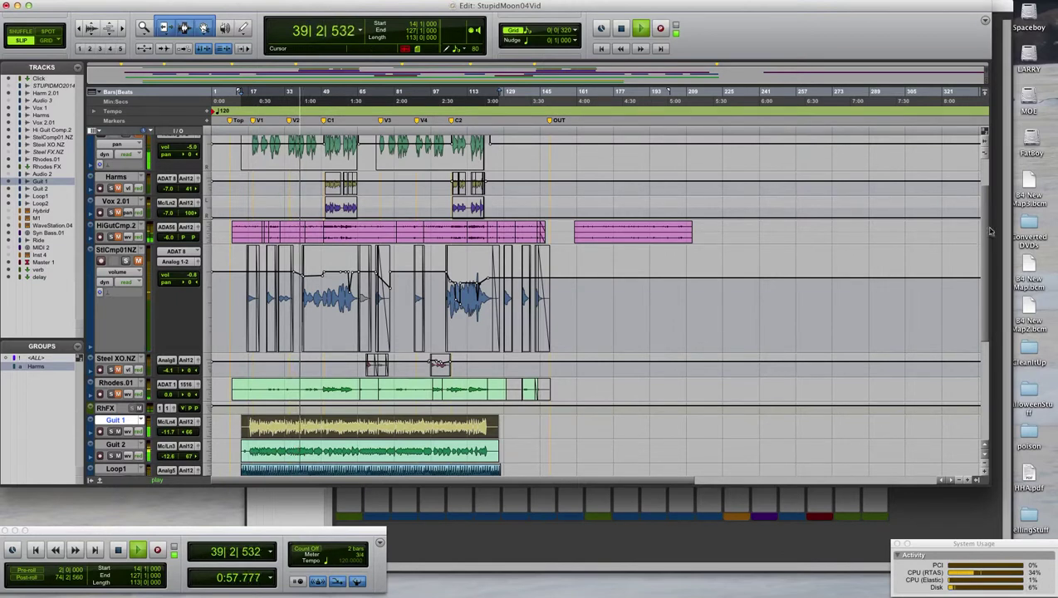
Step: Look over the guitar, loop, synth and ride tracks during playback, and stop the transport
scroll(985, 217, down, 10)
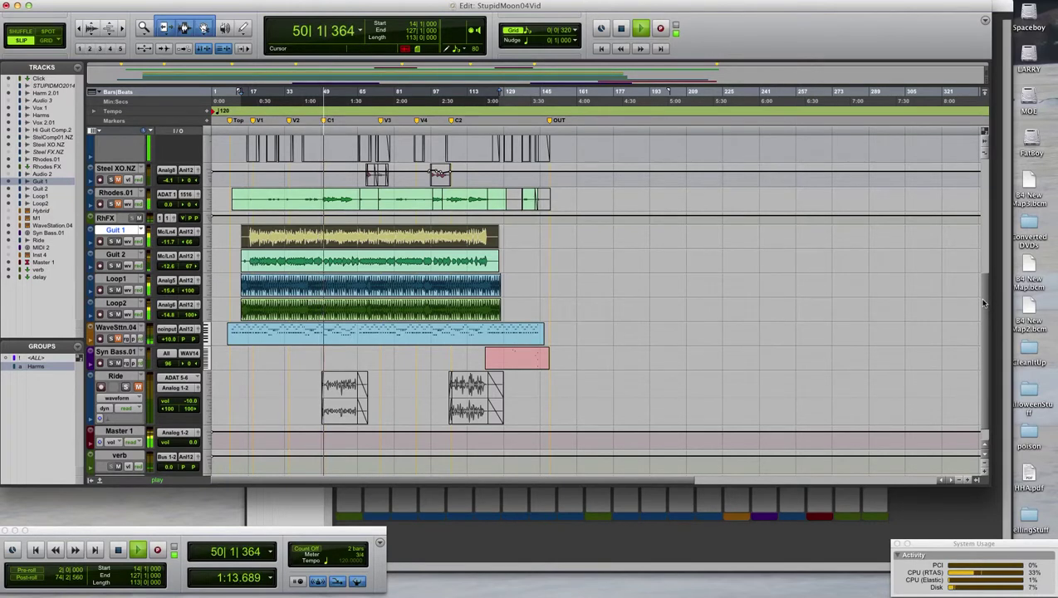
mouse_move(983, 303)
mouse_down()
mouse_move(983, 287)
mouse_move(971, 295)
mouse_up()
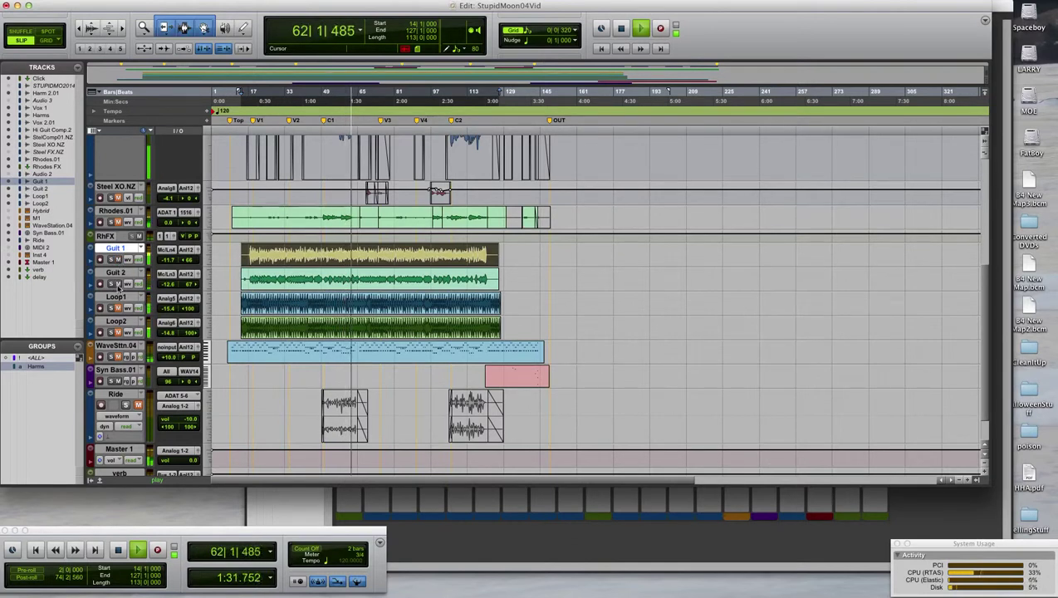
key(space)
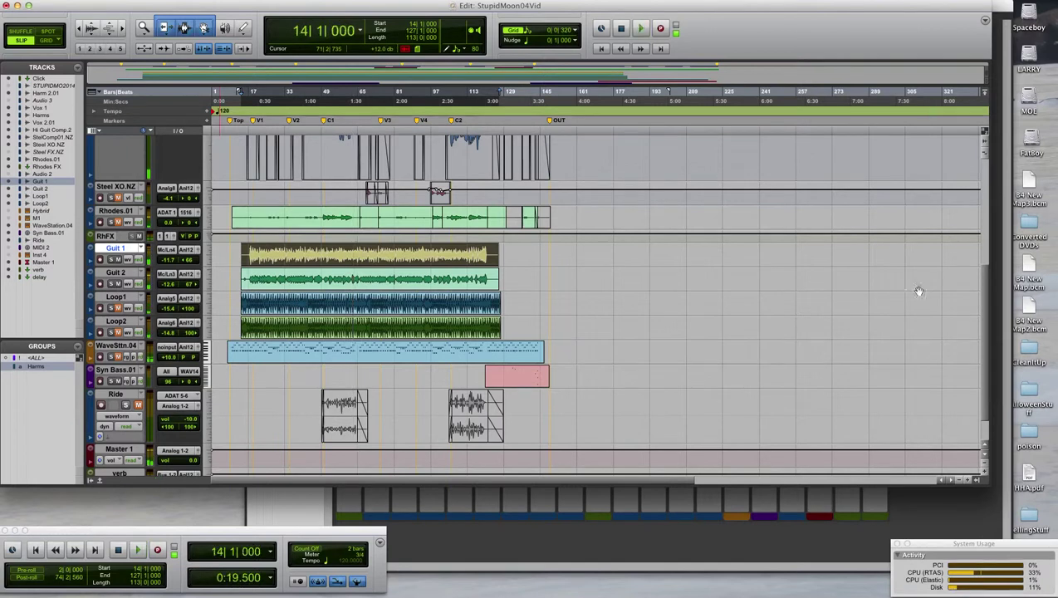
Step: Toggle the mute on Vox 1, select its verse vocals from about bar 18 to bar 48, and start playback there
drag(981, 341, 991, 175)
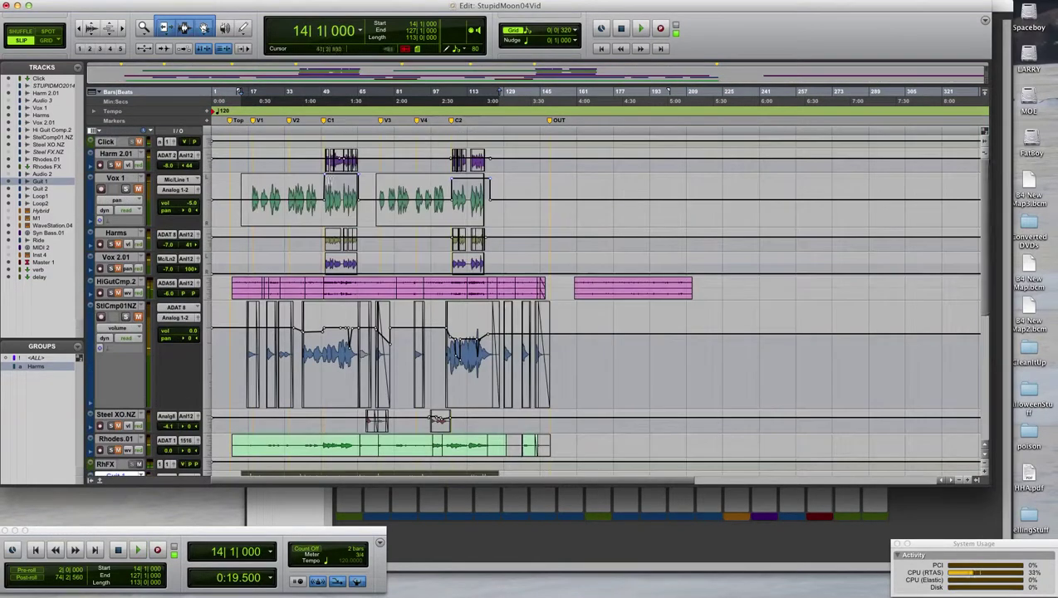
click(138, 190)
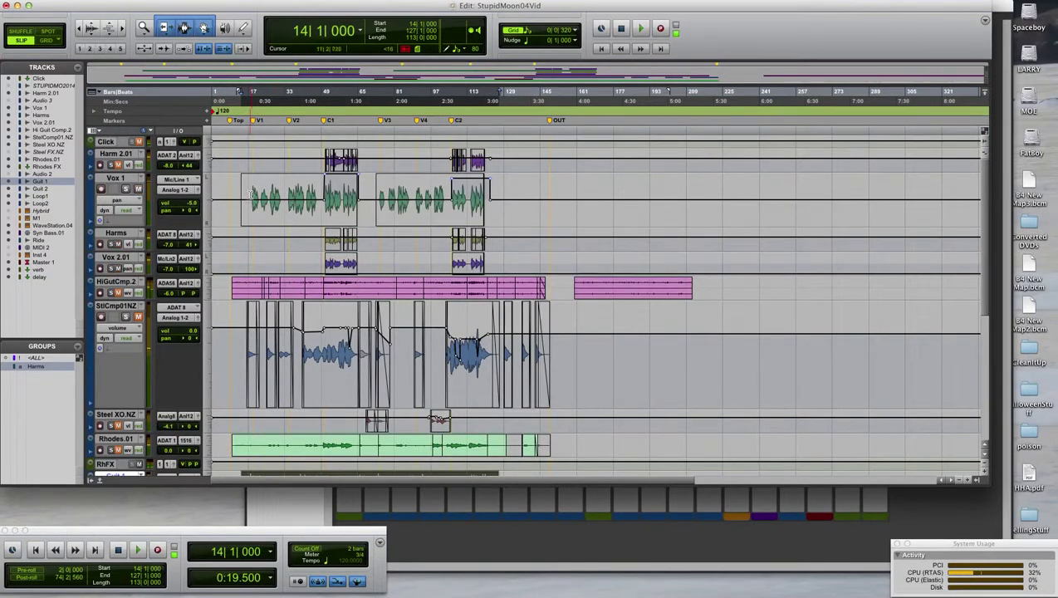
drag(252, 194, 319, 198)
key(space)
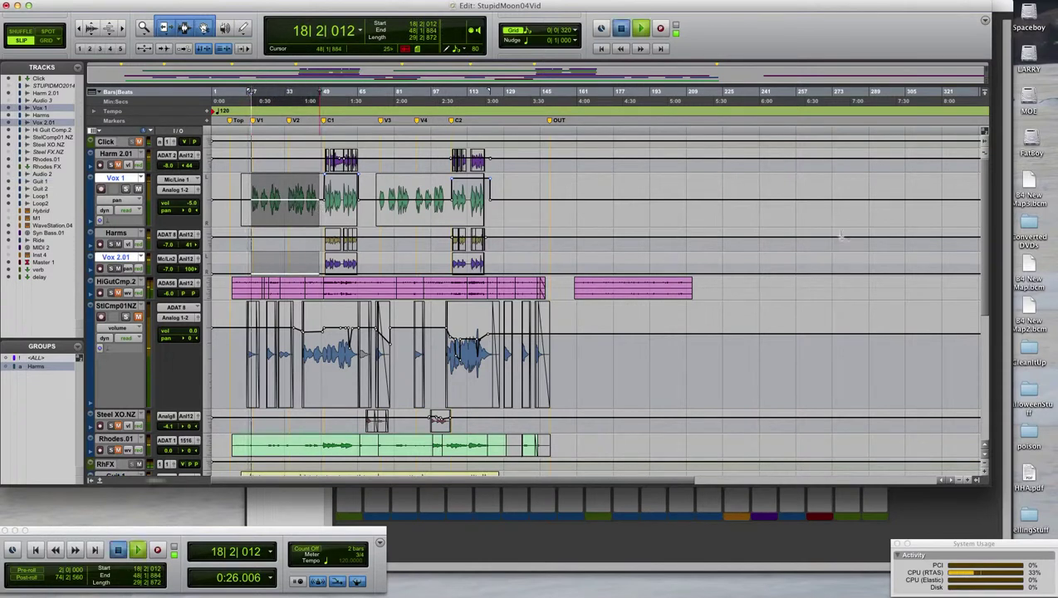
Step: Examine the pedal steel, Rhodes, guitar, loop and synth tracks while the verse plays, and stop playback
scroll(976, 302, down, 5)
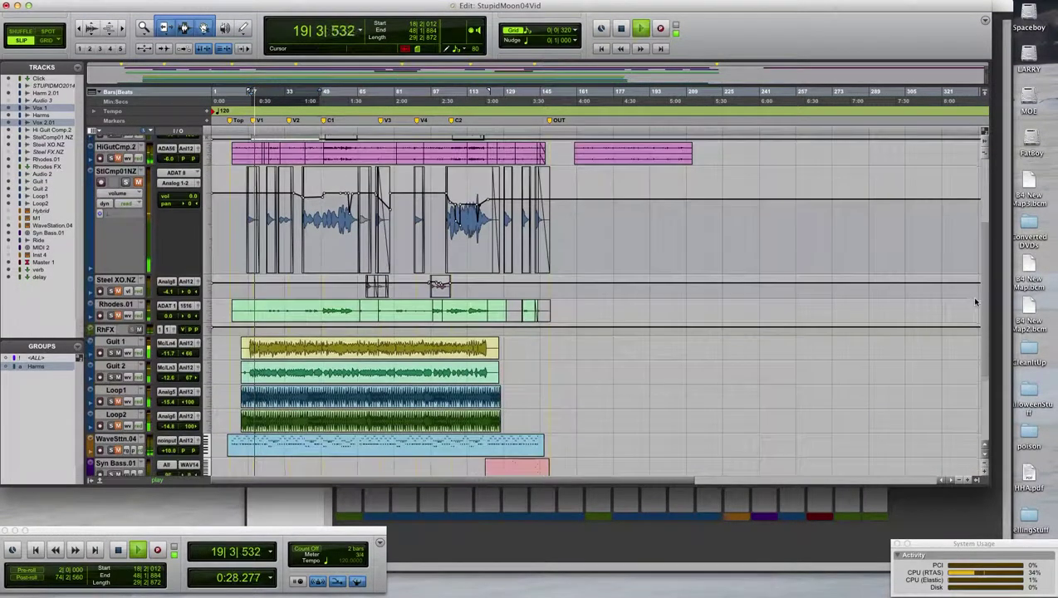
scroll(976, 307, down, 3)
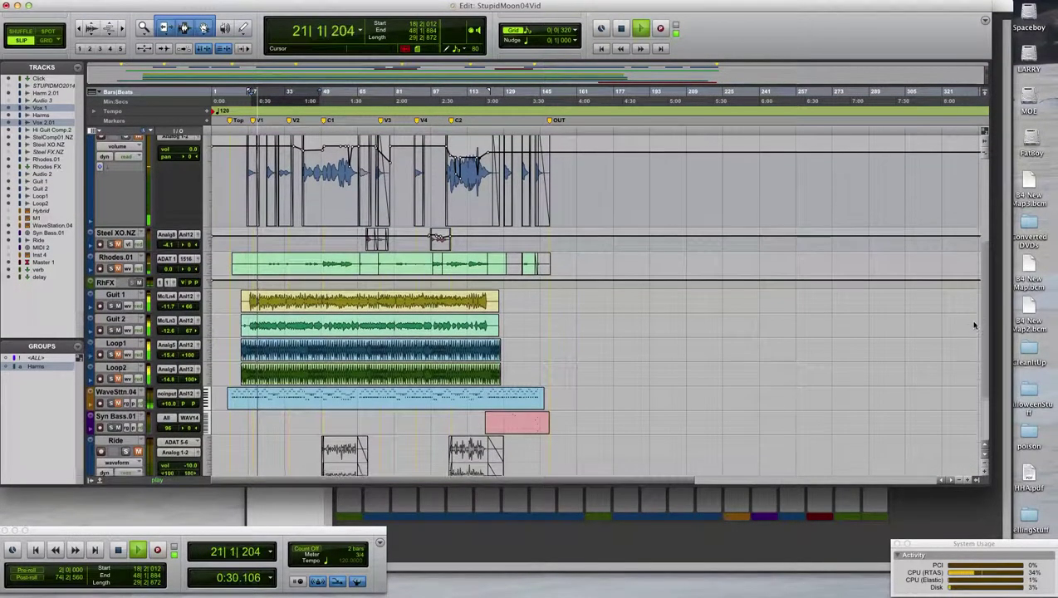
scroll(976, 325, down, 3)
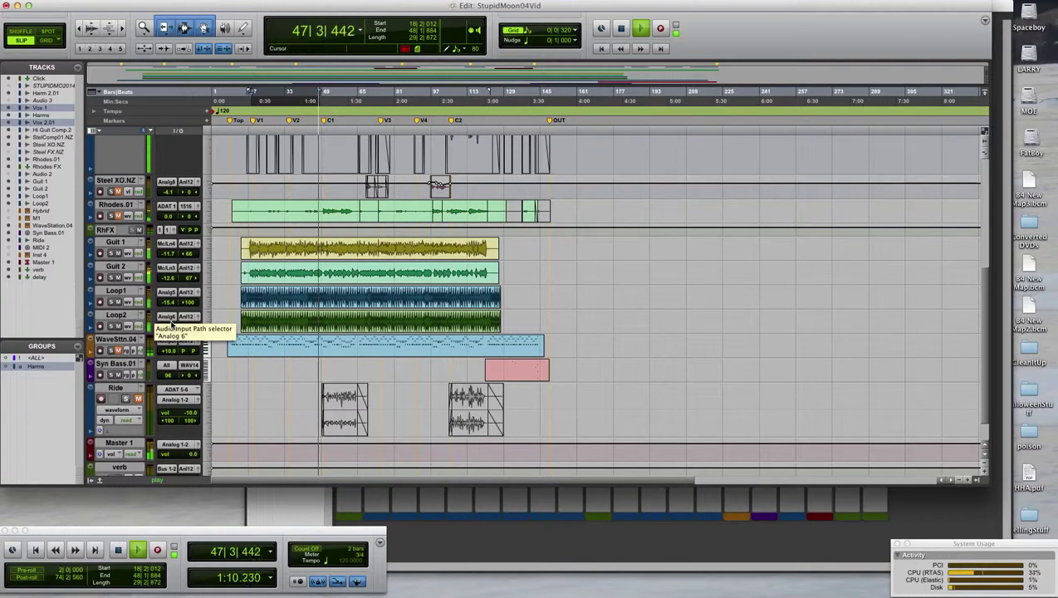
key(space)
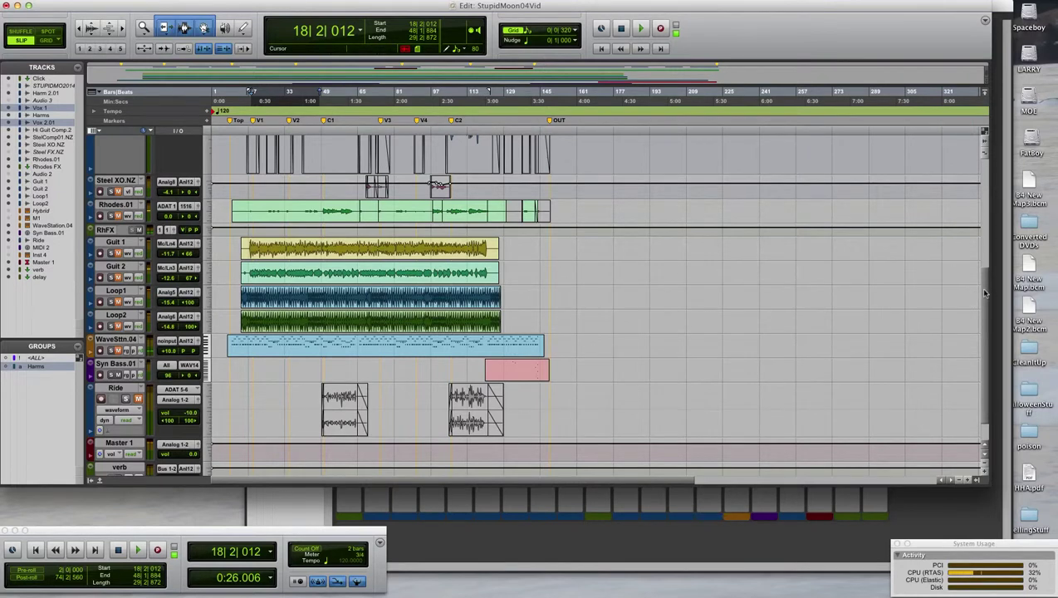
Step: Select the entire WaveStation.04 clip and solo its track
scroll(984, 292, up, 10)
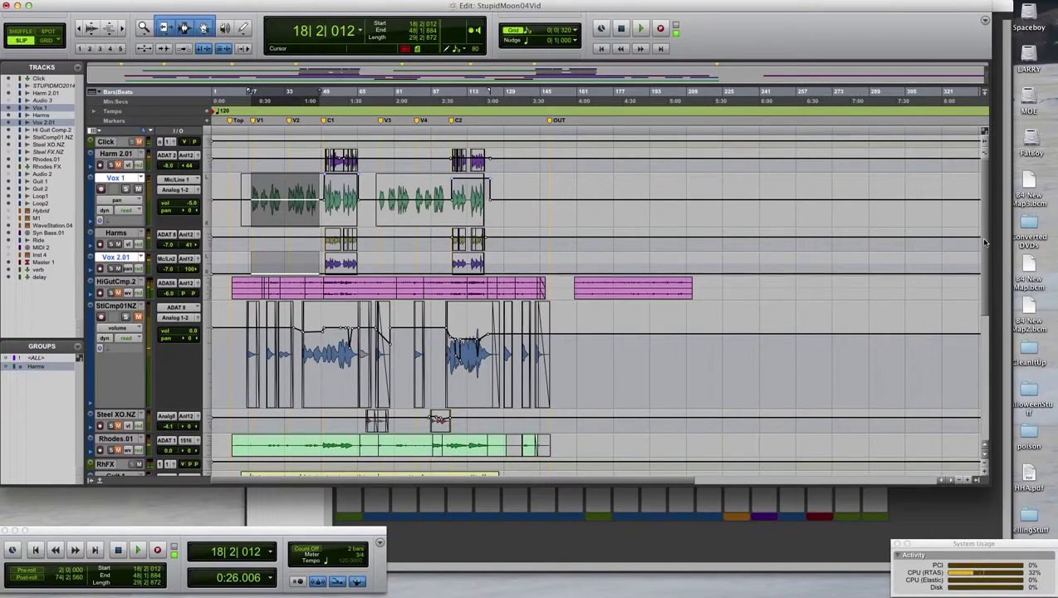
drag(985, 242, 941, 372)
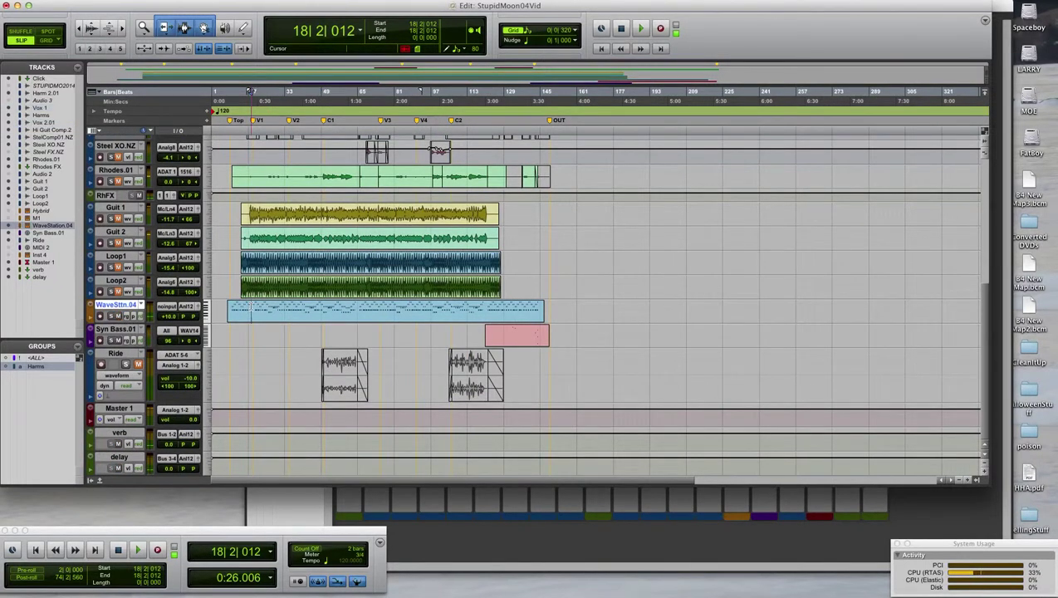
click(98, 309)
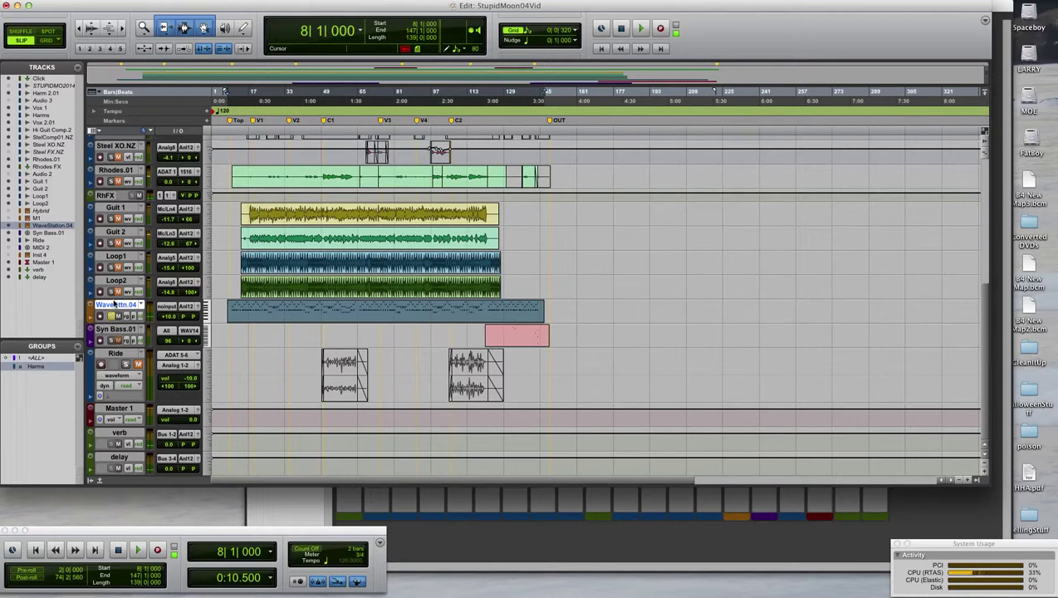
Step: Show the Mix window, open the WaveStation.04 track's WAVESTATION instrument to view its patch during playback, and close it
key(super+equal)
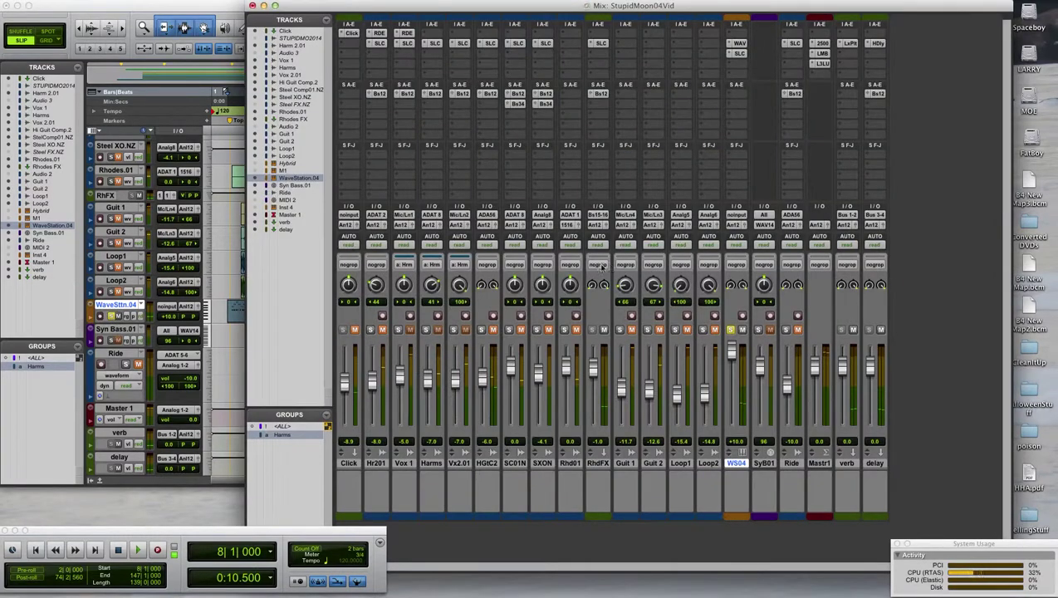
click(739, 44)
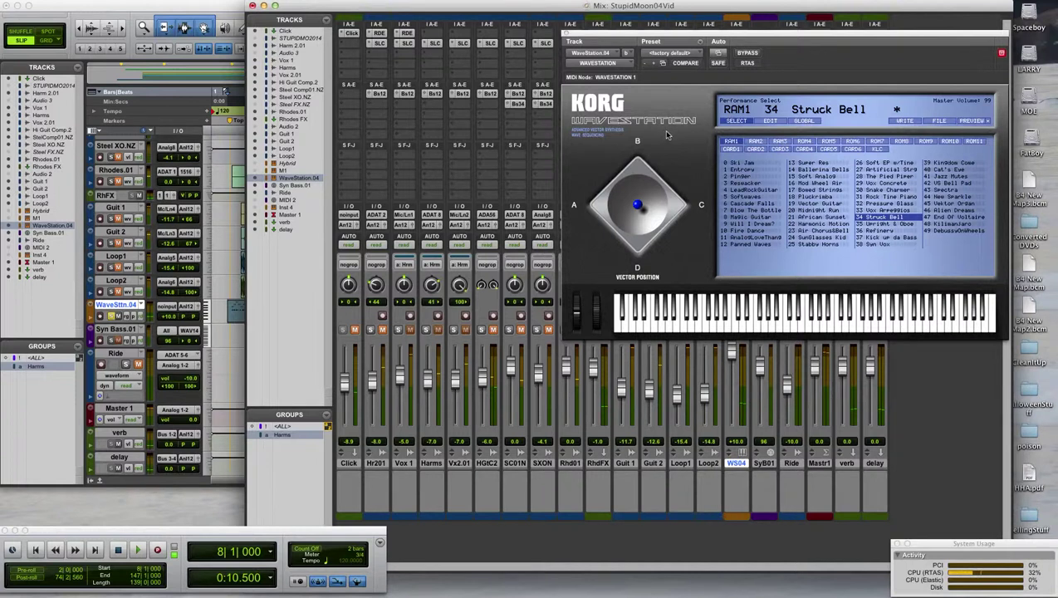
key(space)
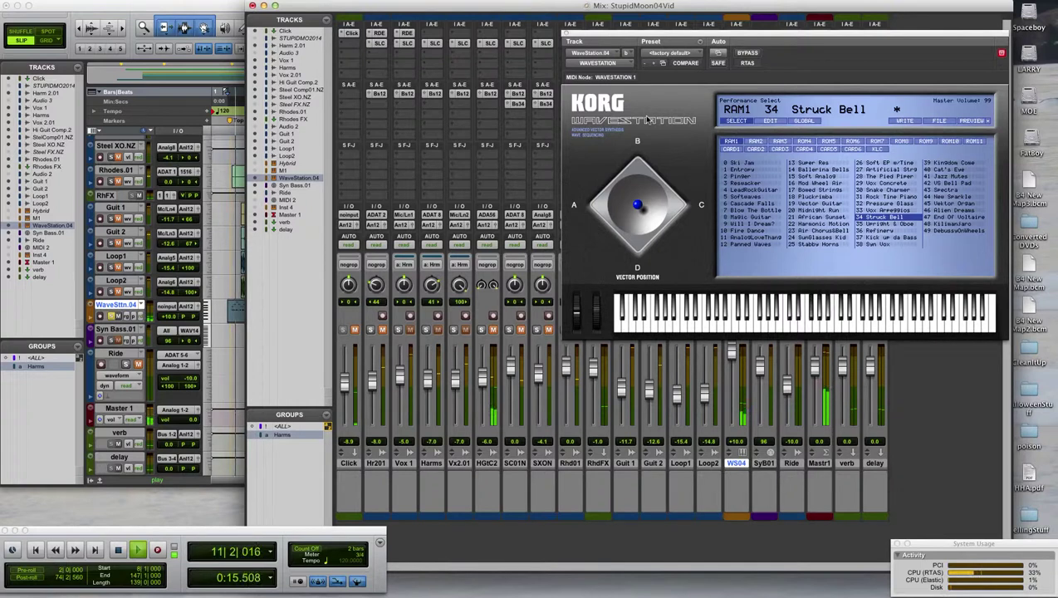
click(571, 41)
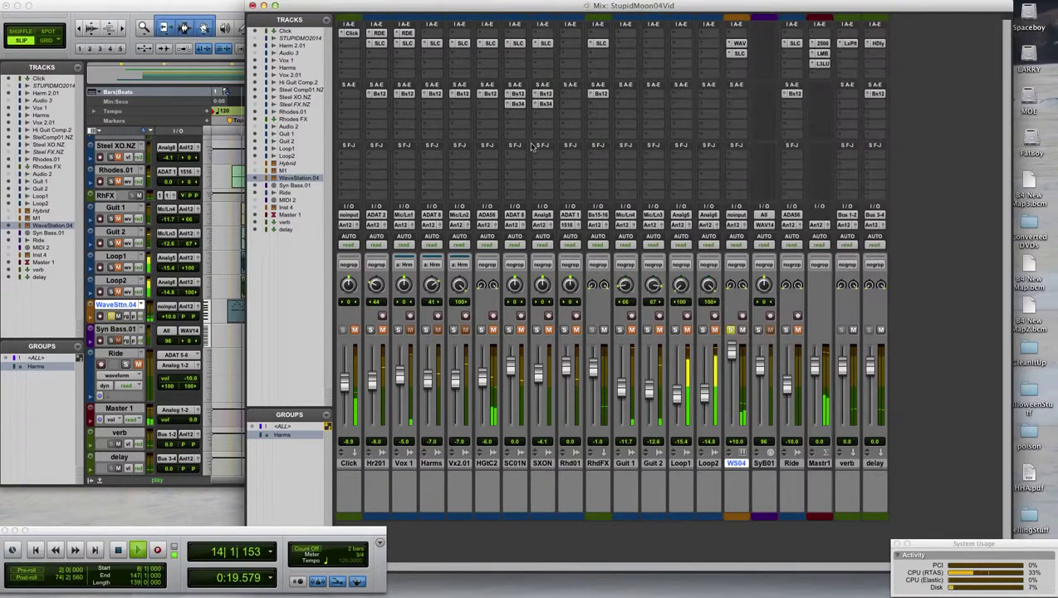
Step: Return to the Edit window, place the playback position on Guit 2 near bar 21, and play through the arrangement
key(super+equal)
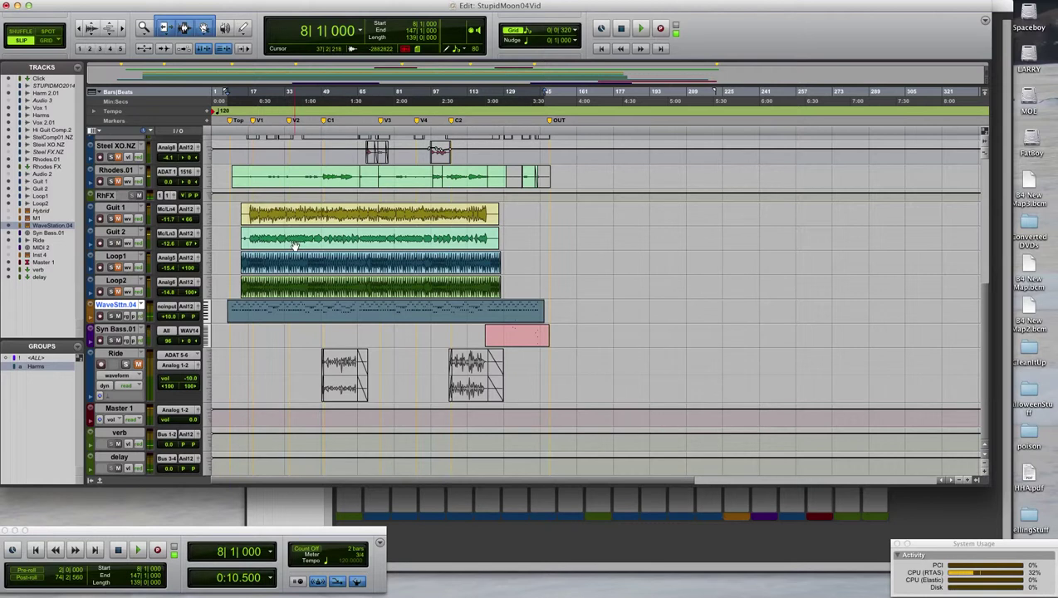
click(264, 236)
key(space)
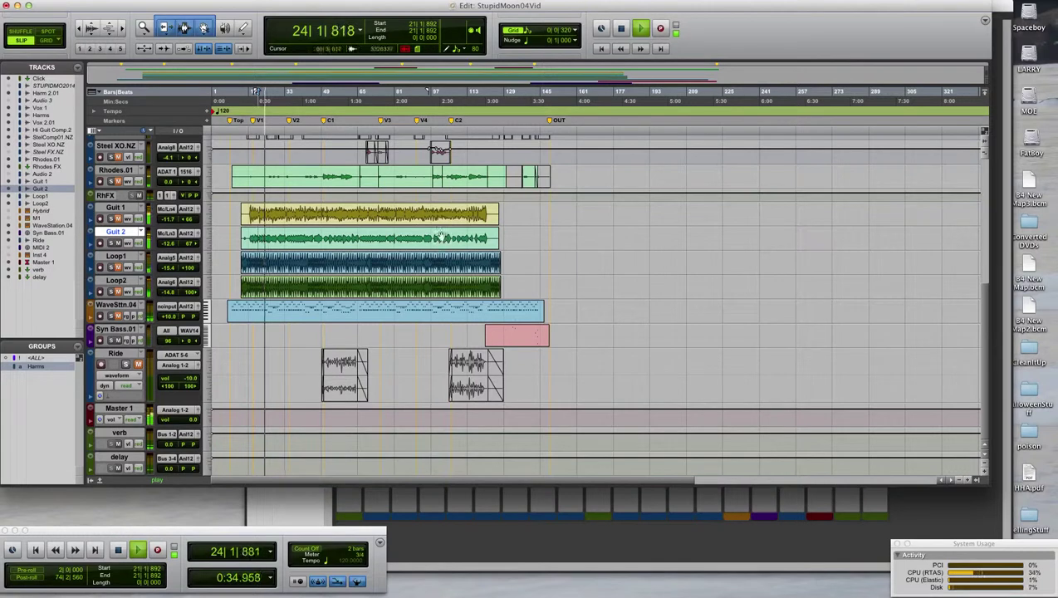
scroll(986, 294, up, 6)
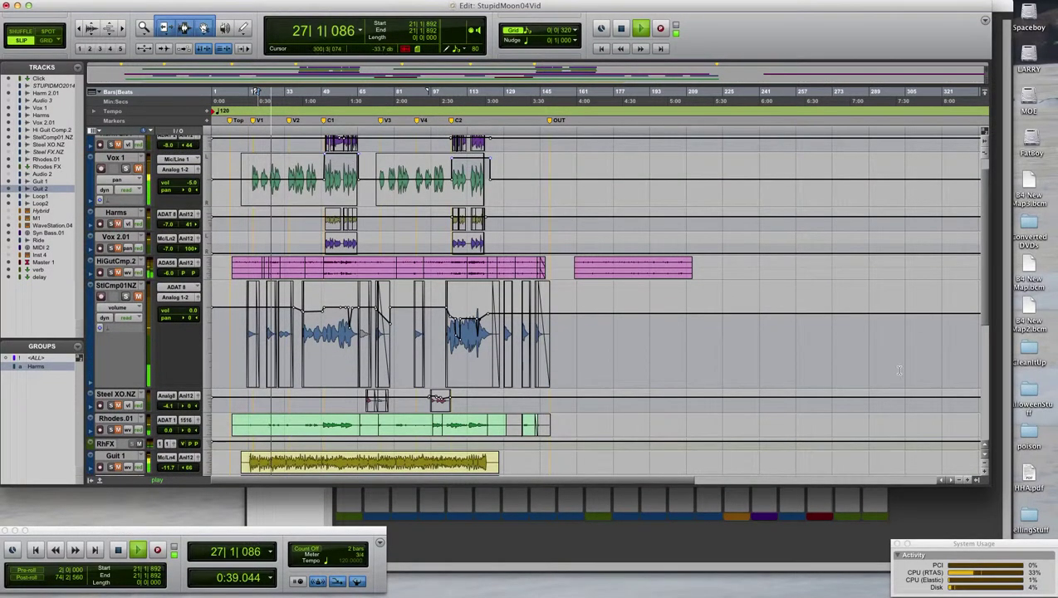
drag(985, 316, 972, 436)
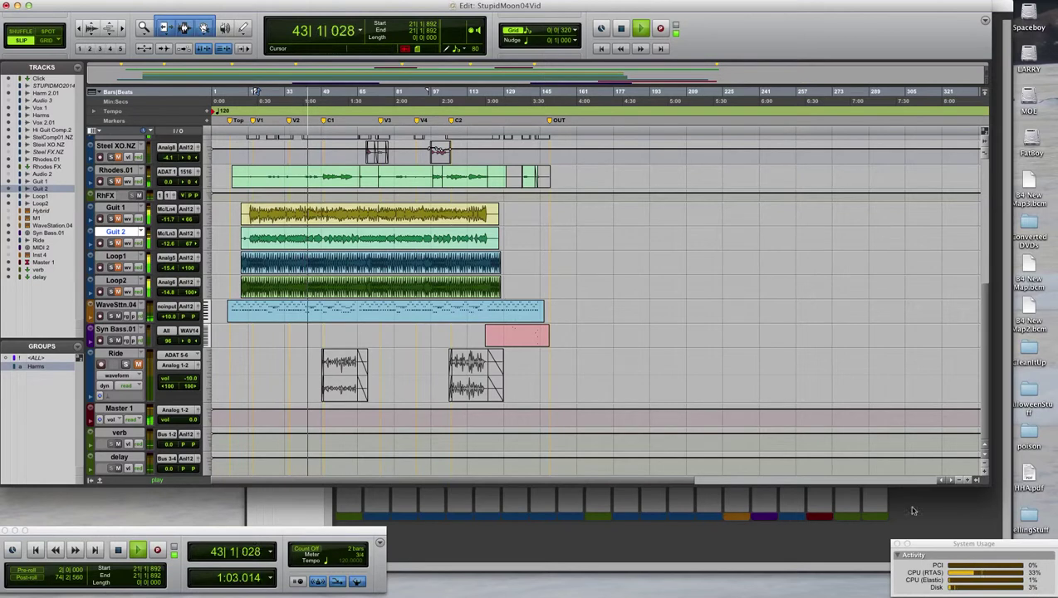
Step: Compare the WaveStation.04 track's SSLChannel plug-in bypassed and active in the Mix window, close it, and return to the Edit window
key(super+equal)
click(741, 54)
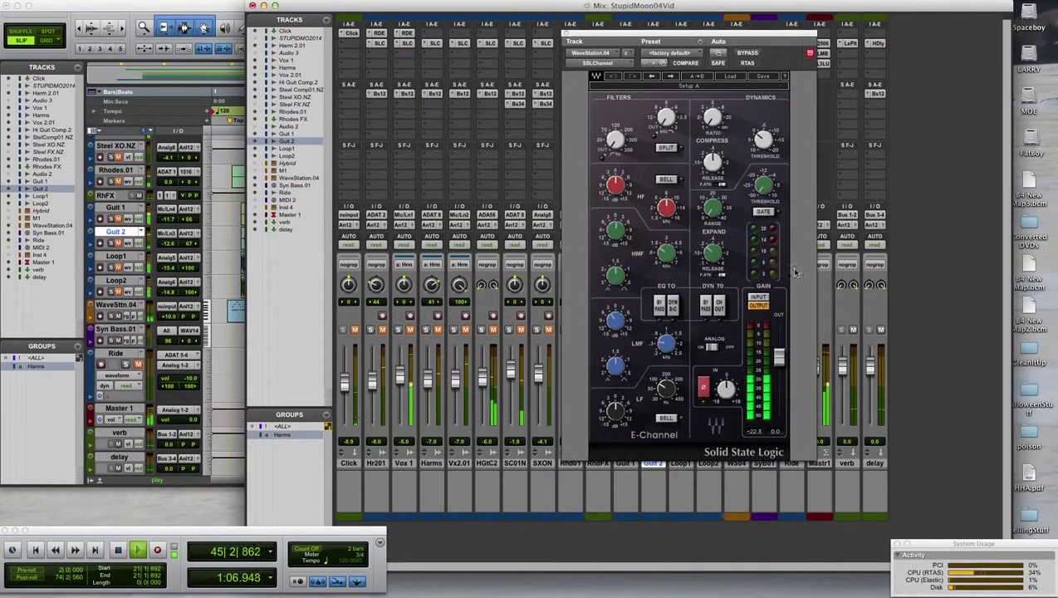
click(748, 53)
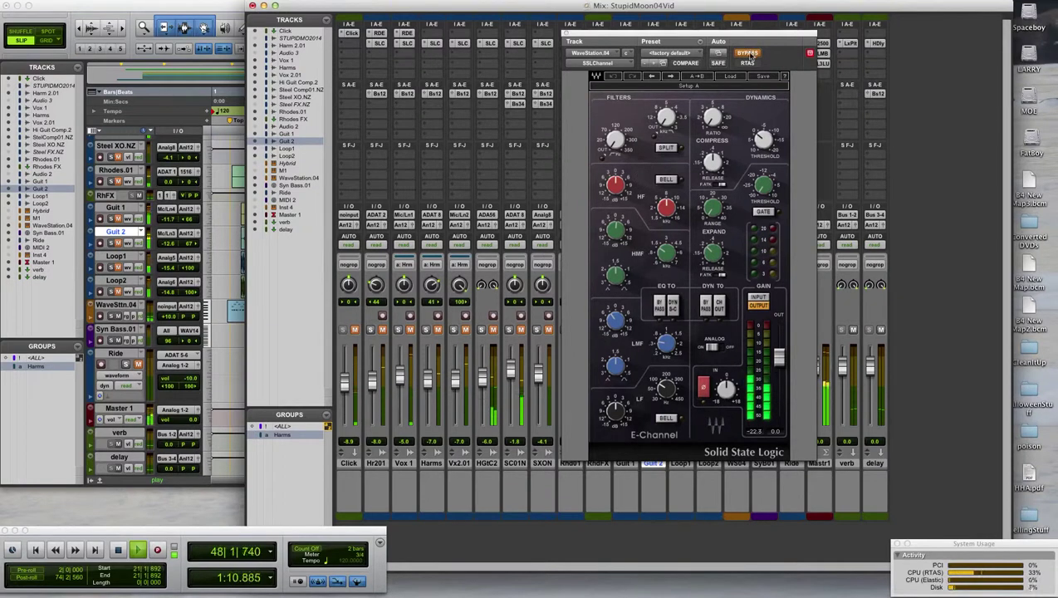
click(748, 53)
click(566, 33)
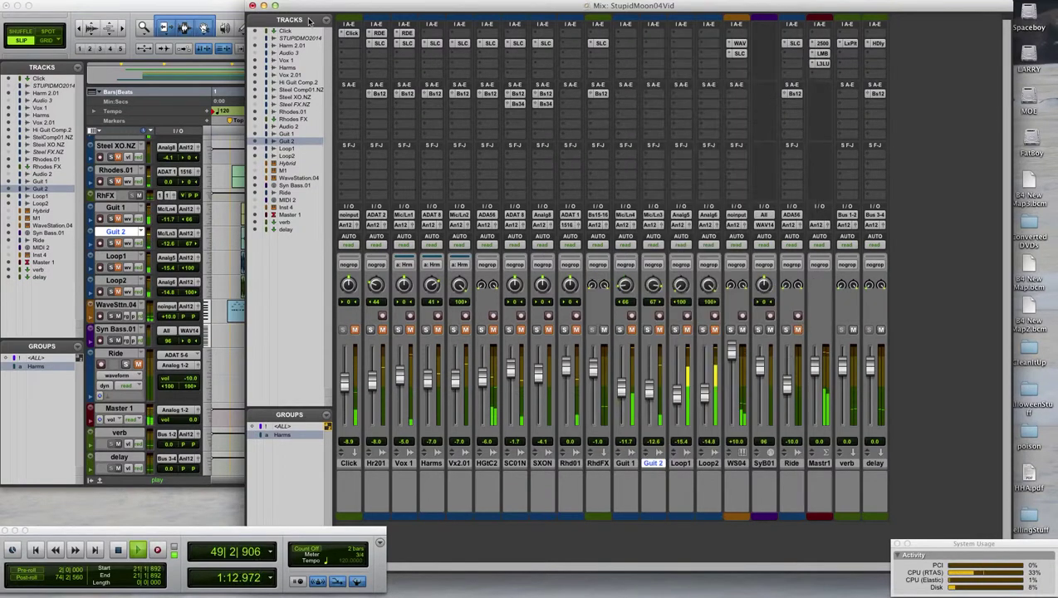
key(super+equal)
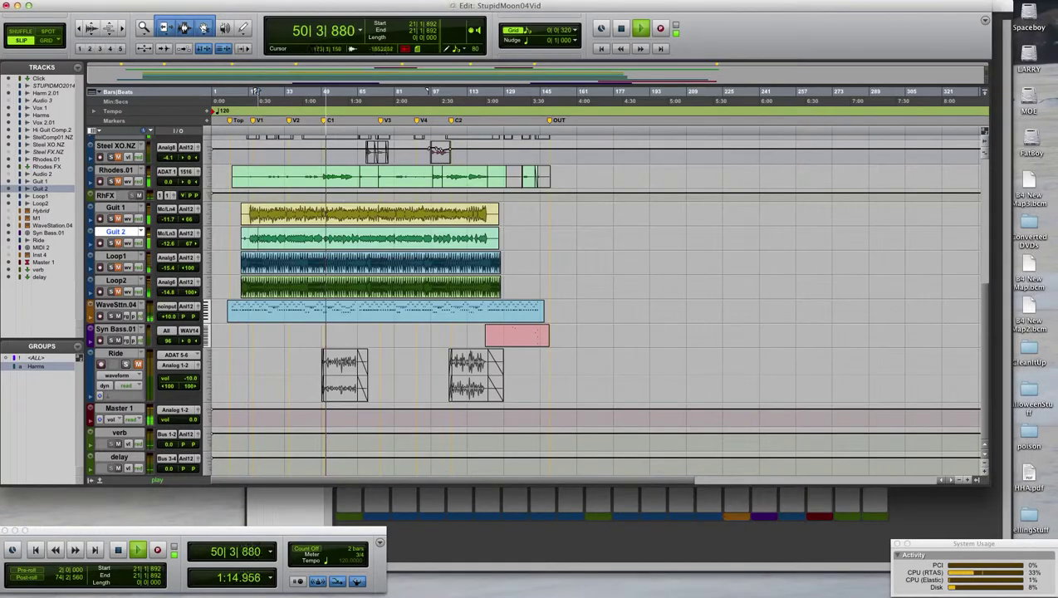
Step: Bring the acoustic guitar and pedal steel tracks into view, and restart playback from the cursor near bar 21
scroll(990, 314, up, 2)
scroll(990, 314, up, 6)
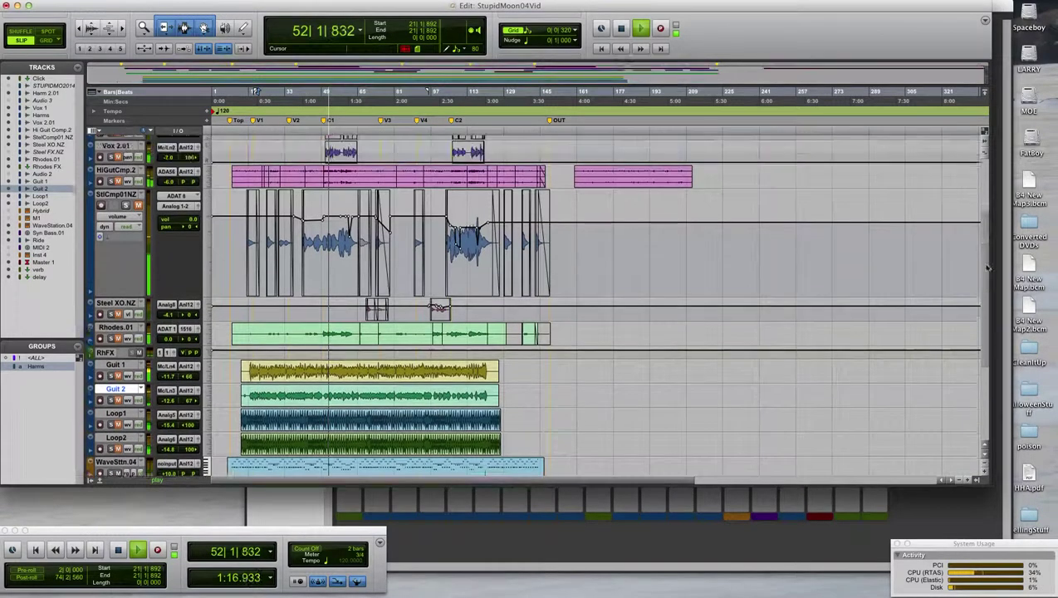
scroll(987, 252, up, 1)
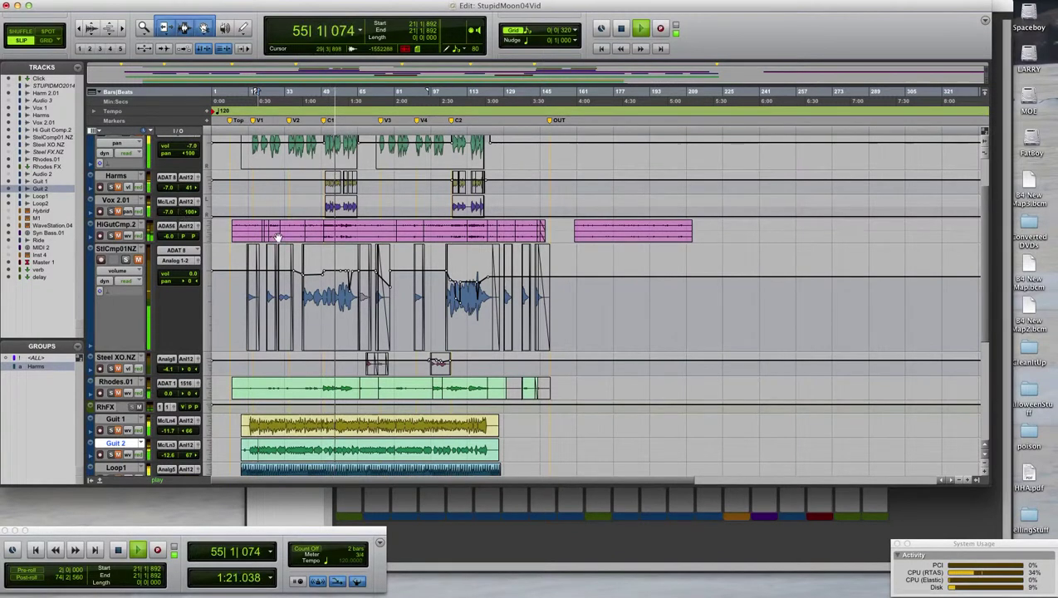
key(space)
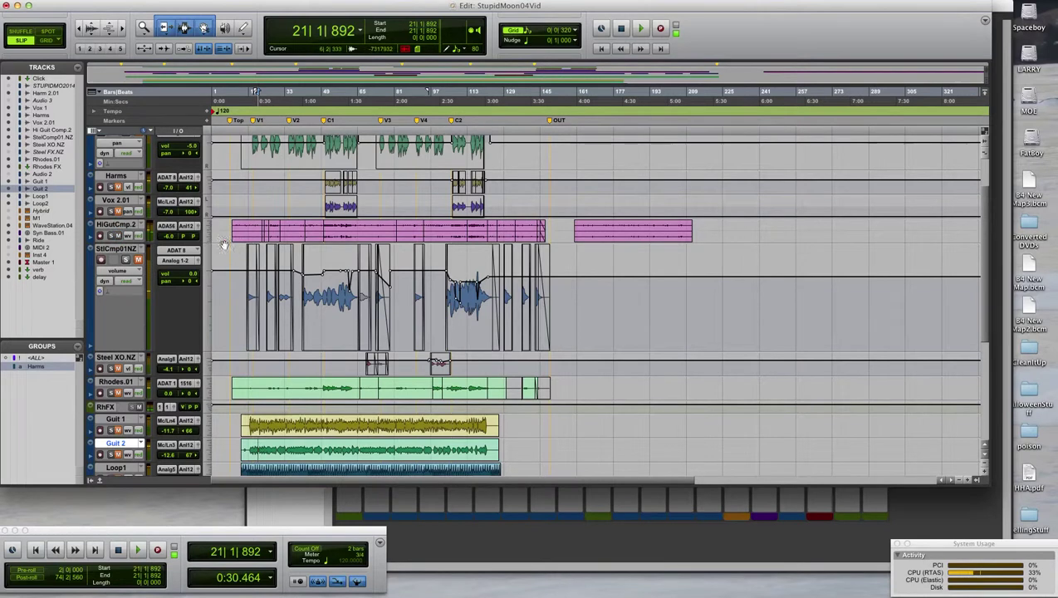
key(space)
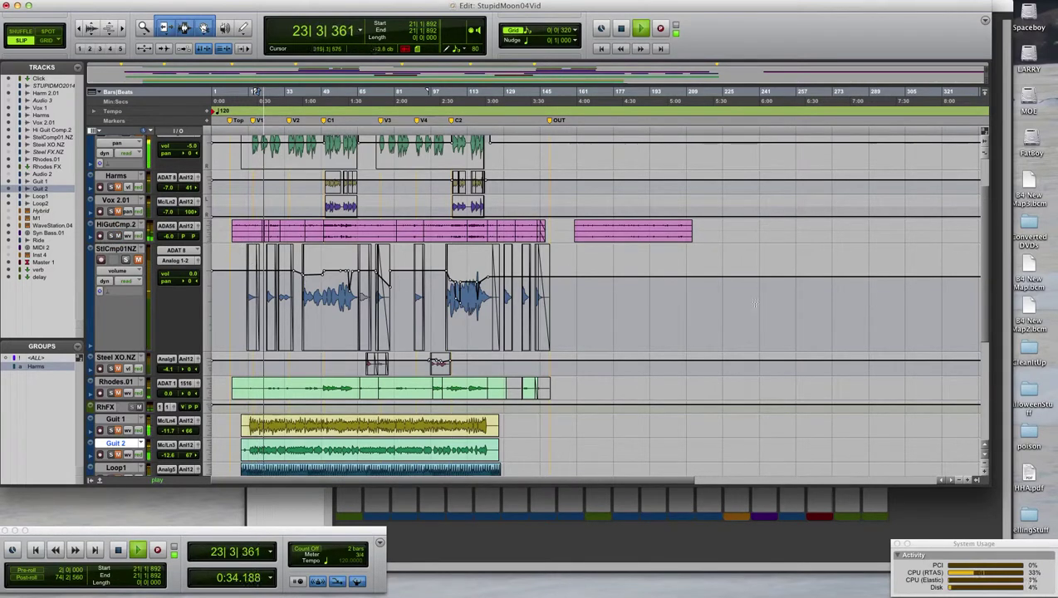
Step: Examine the session's tracks from the vocals down to the verb and delay returns while the song plays
scroll(986, 269, down, 1)
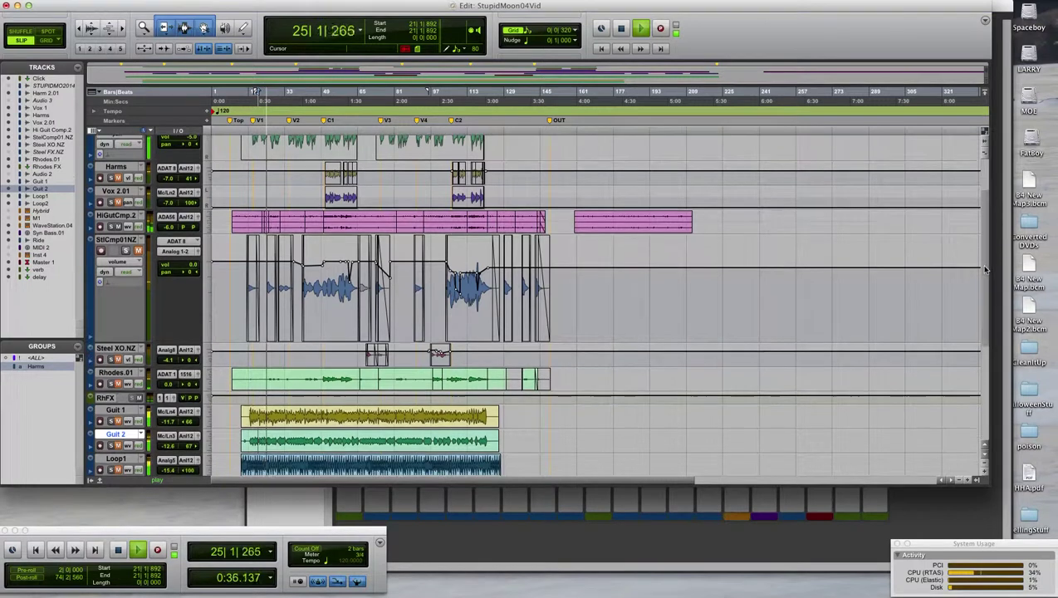
scroll(985, 269, down, 5)
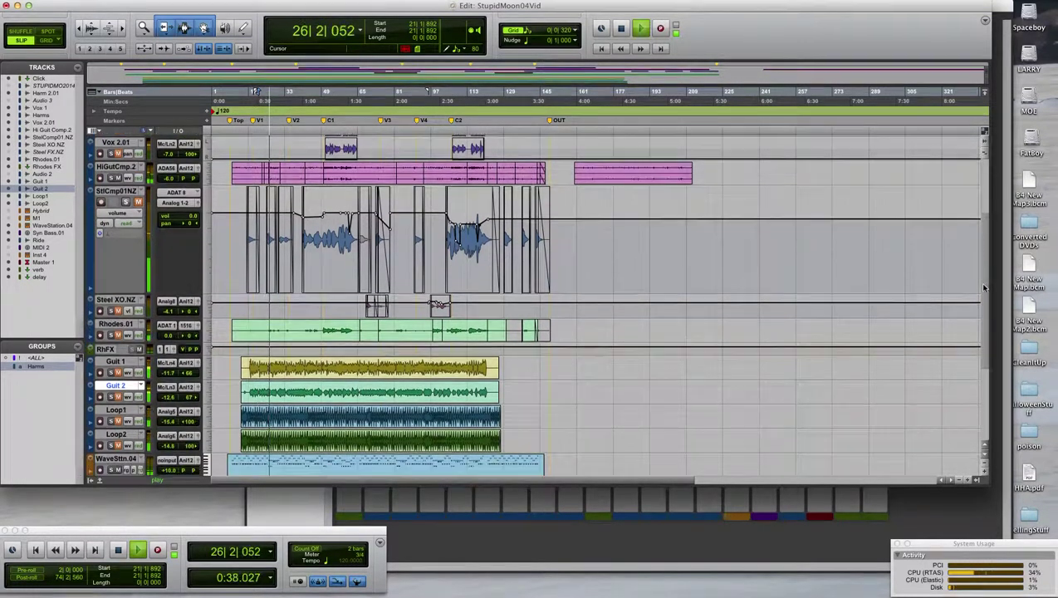
scroll(985, 288, down, 5)
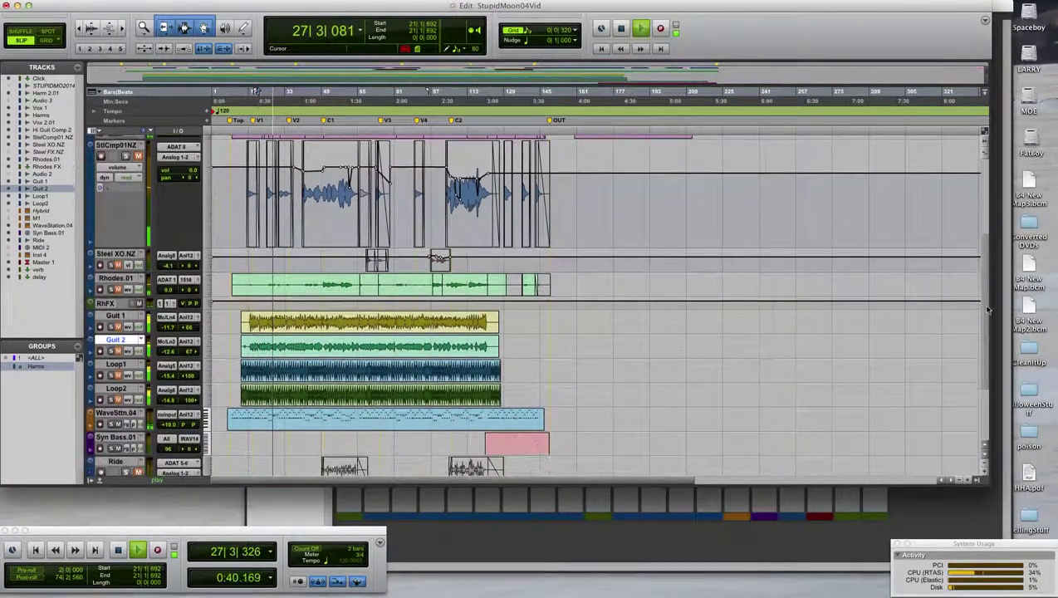
scroll(987, 310, down, 1)
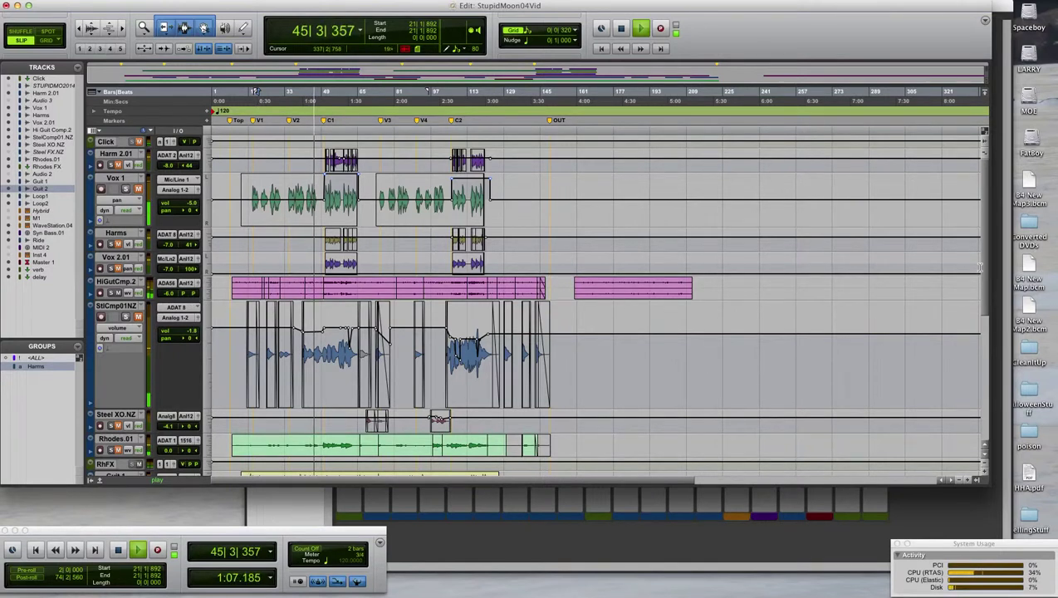
scroll(983, 314, down, 3)
scroll(983, 314, down, 1)
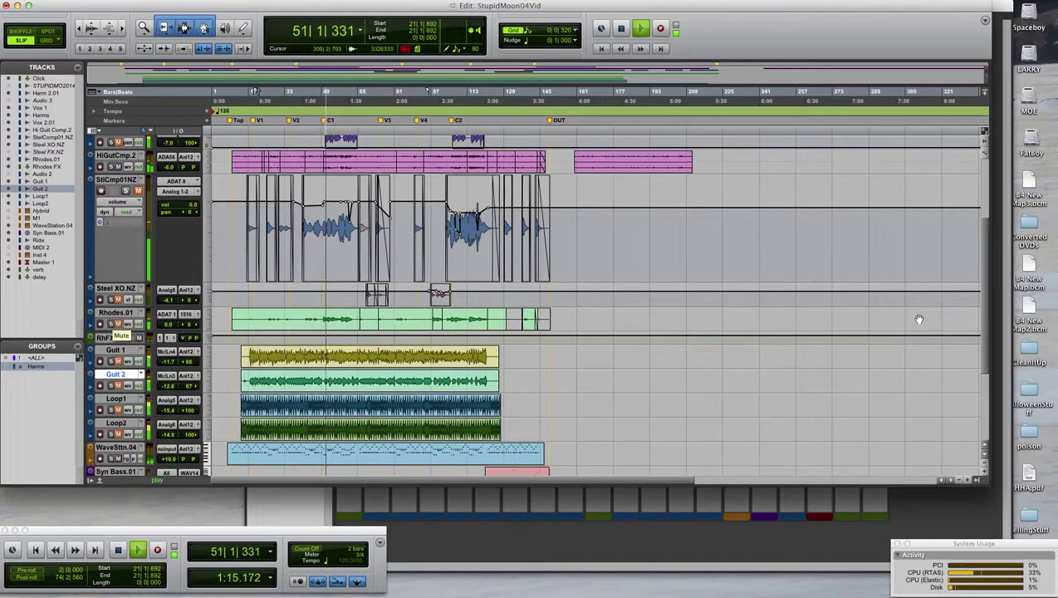
scroll(916, 319, down, 5)
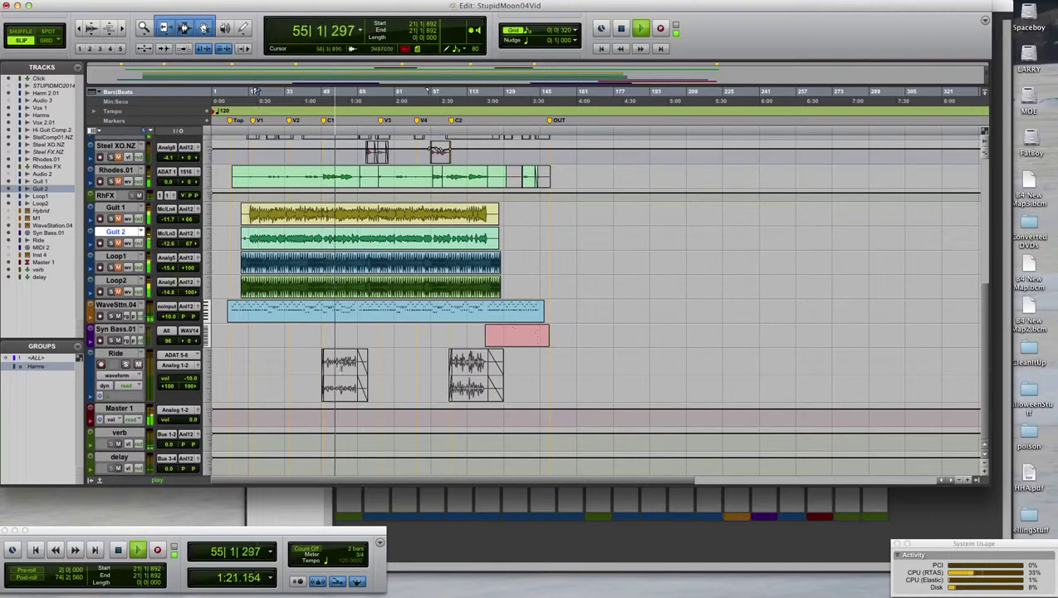
Step: Select the first Ride clip at the C1 marker while the song plays, and stop playback
click(340, 370)
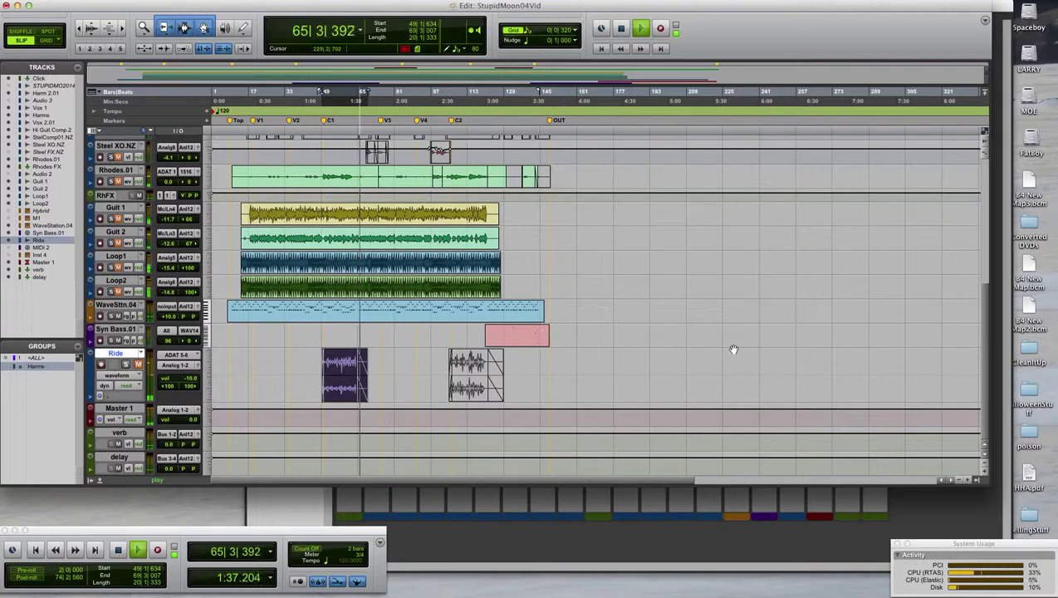
scroll(980, 336, up, 10)
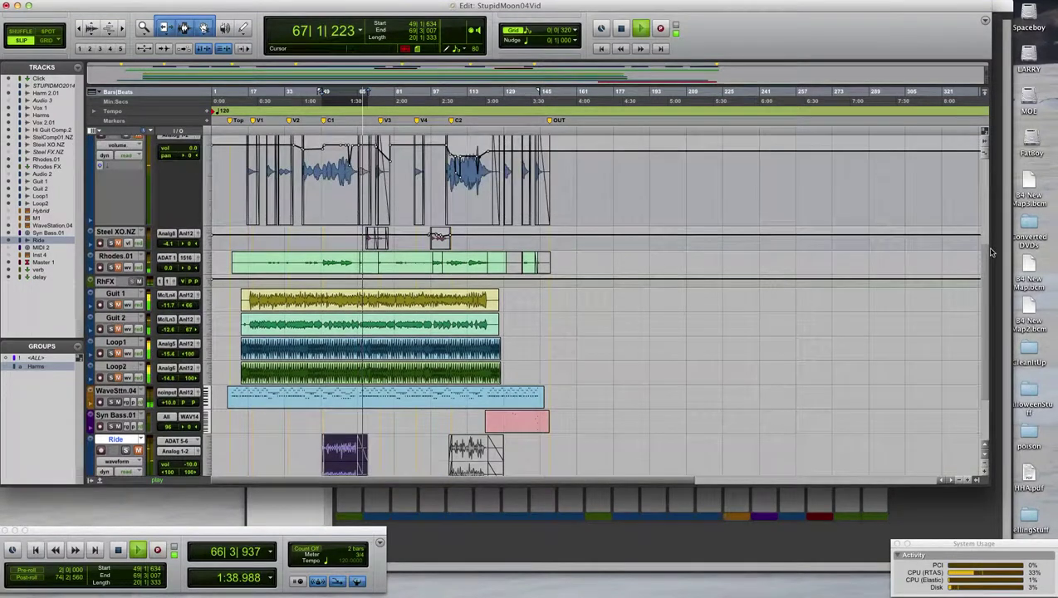
key(space)
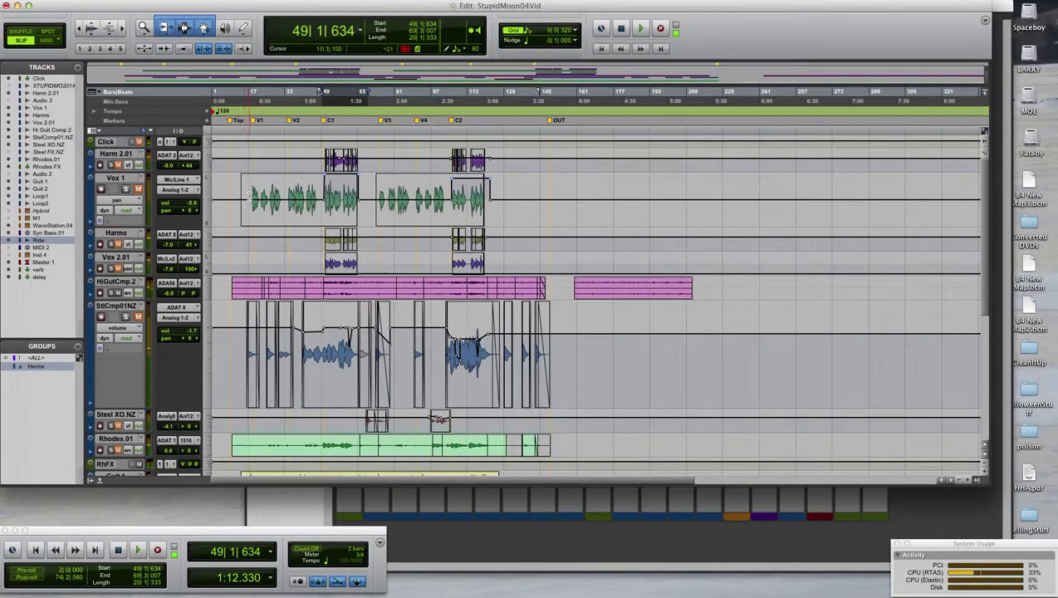
Step: Play the song from Vox 1 at about bar 18, select the Rhodes.01 track during playback, and stop
click(251, 196)
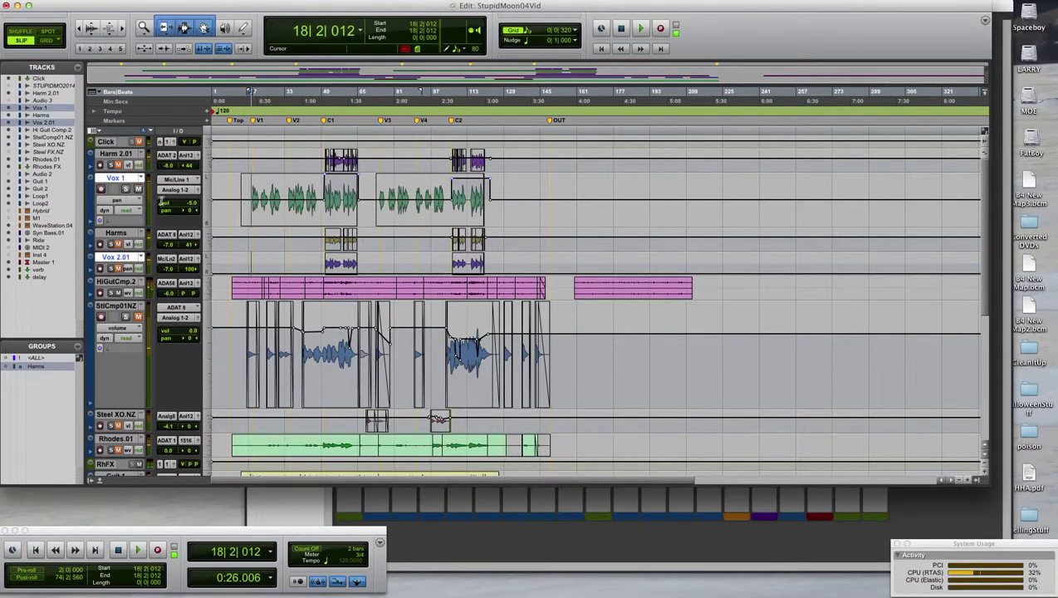
key(space)
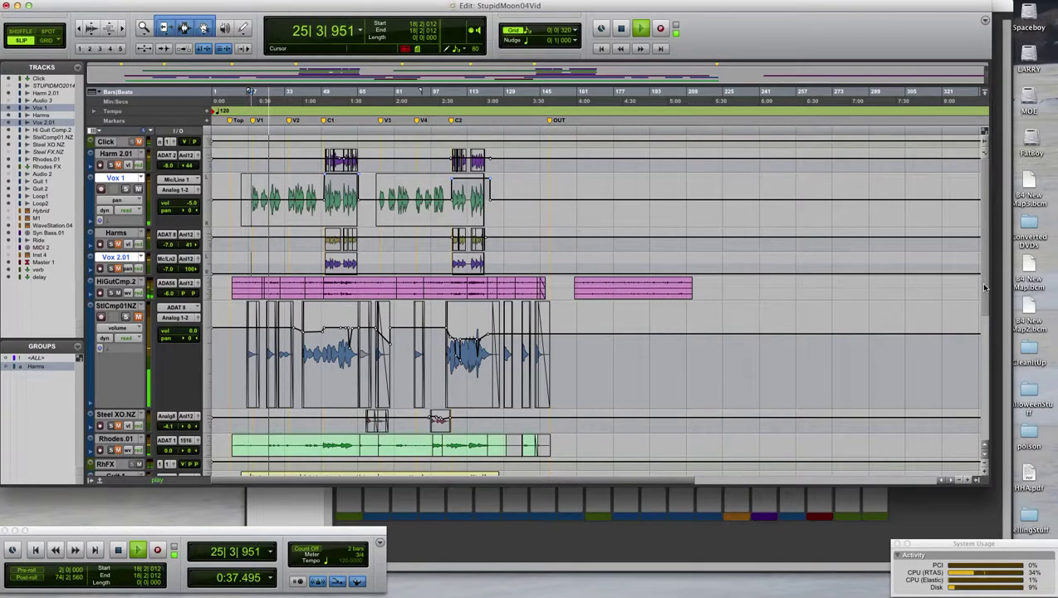
scroll(985, 288, down, 5)
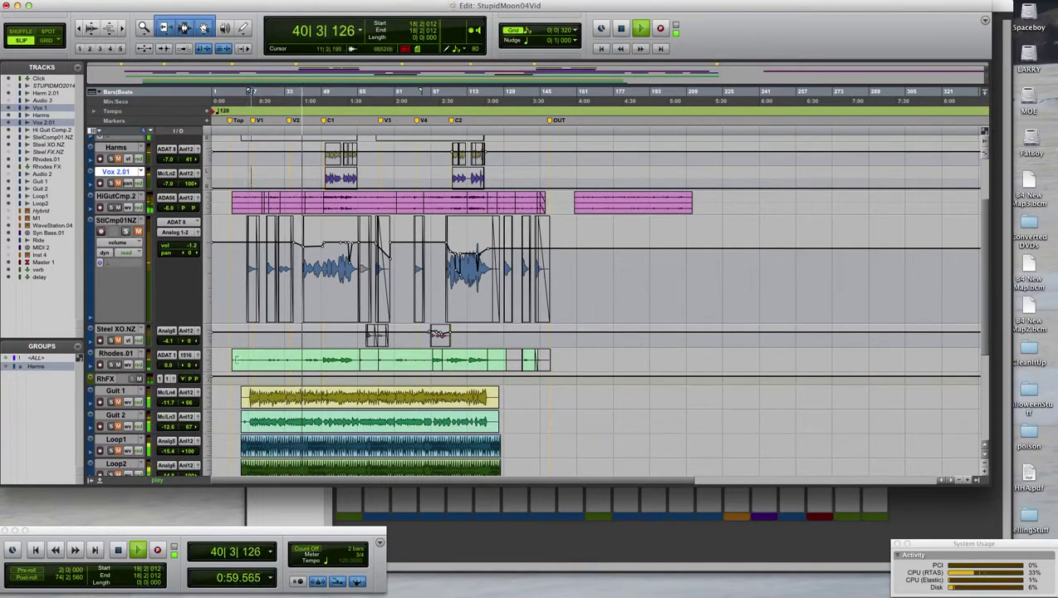
click(124, 353)
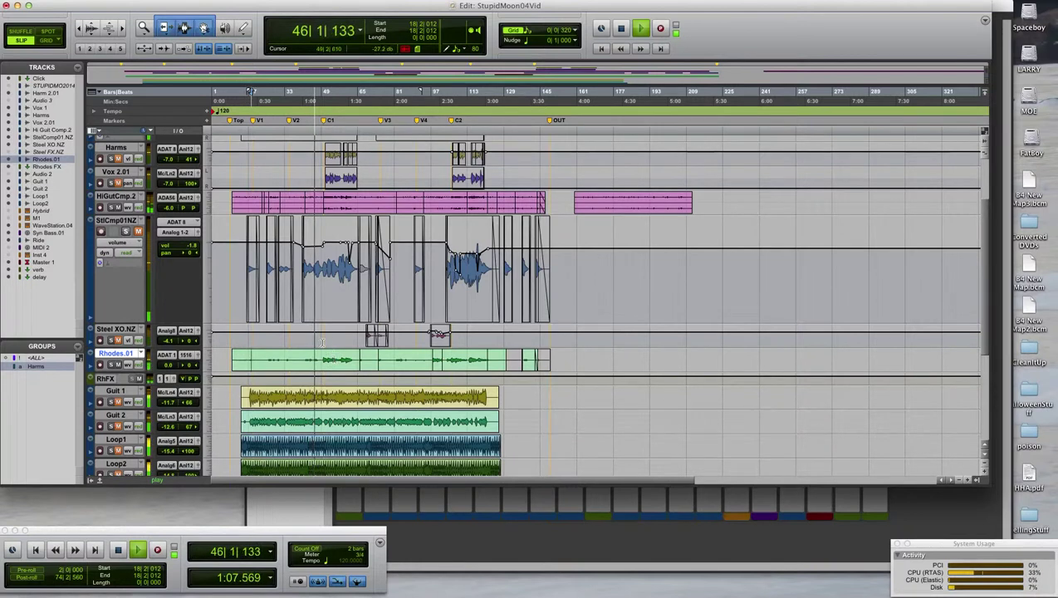
scroll(988, 298, up, 5)
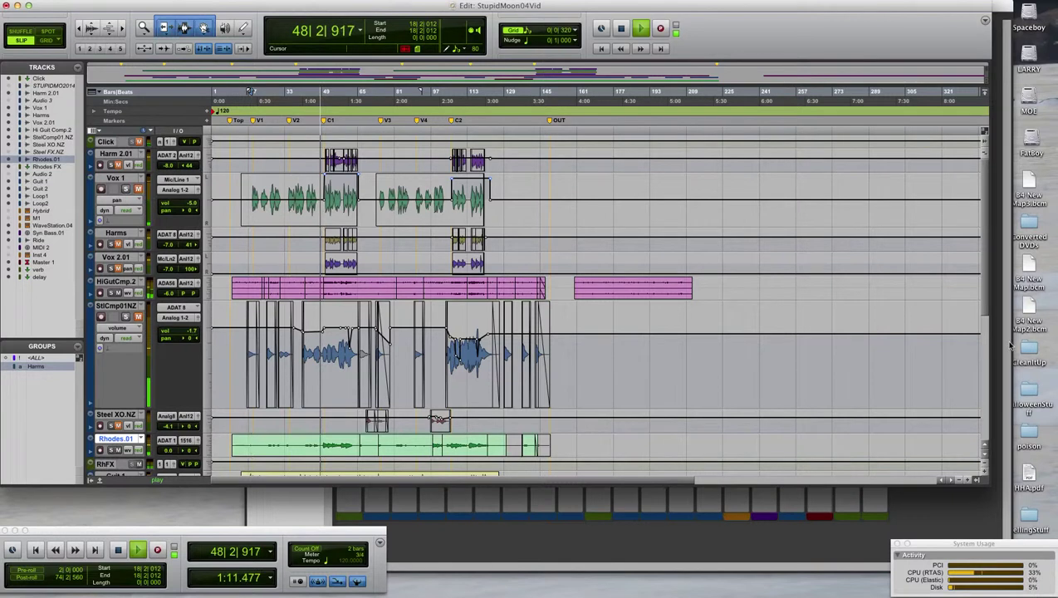
scroll(981, 302, down, 8)
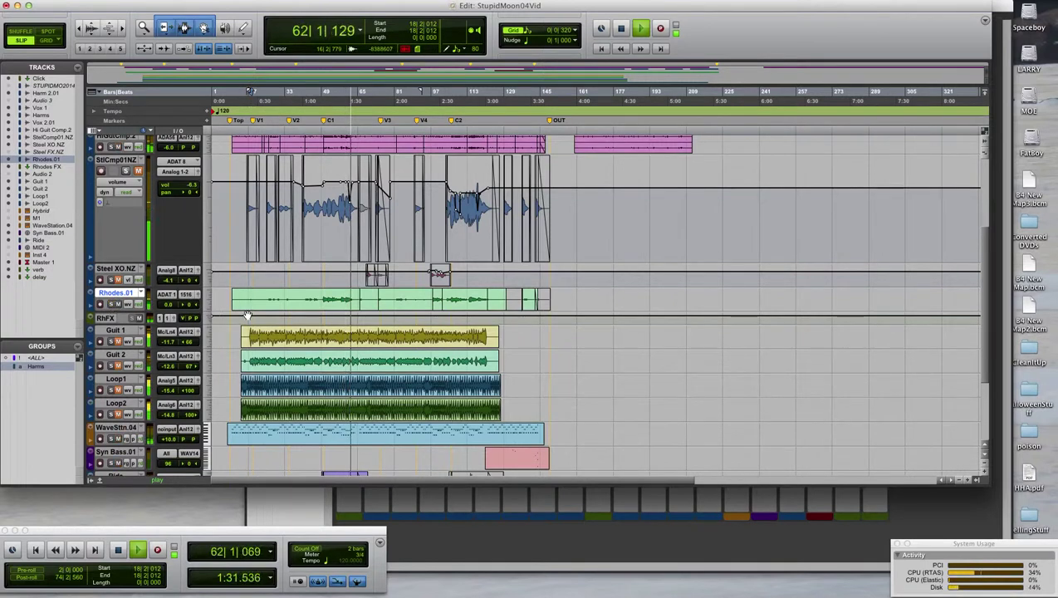
key(space)
Step: Audition the first chorus from Rhodes.01 at about bar 49, and stop playback
click(321, 295)
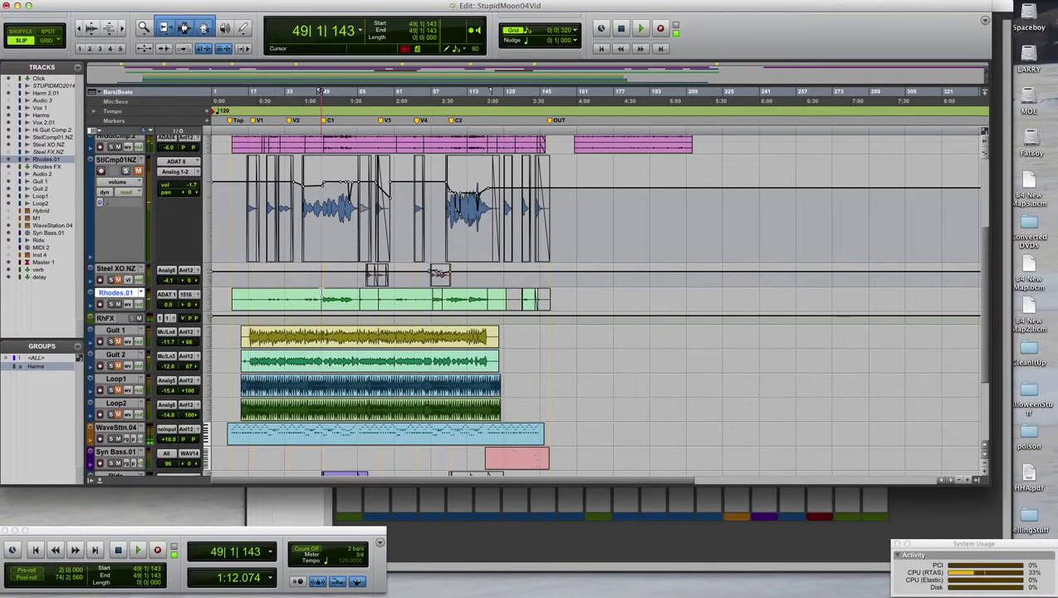
key(space)
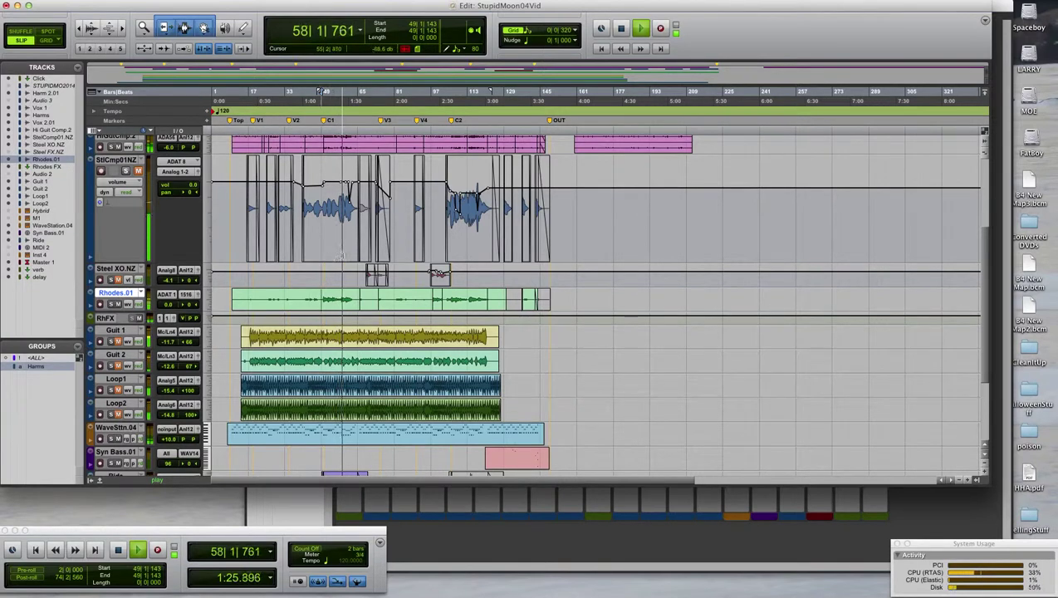
key(space)
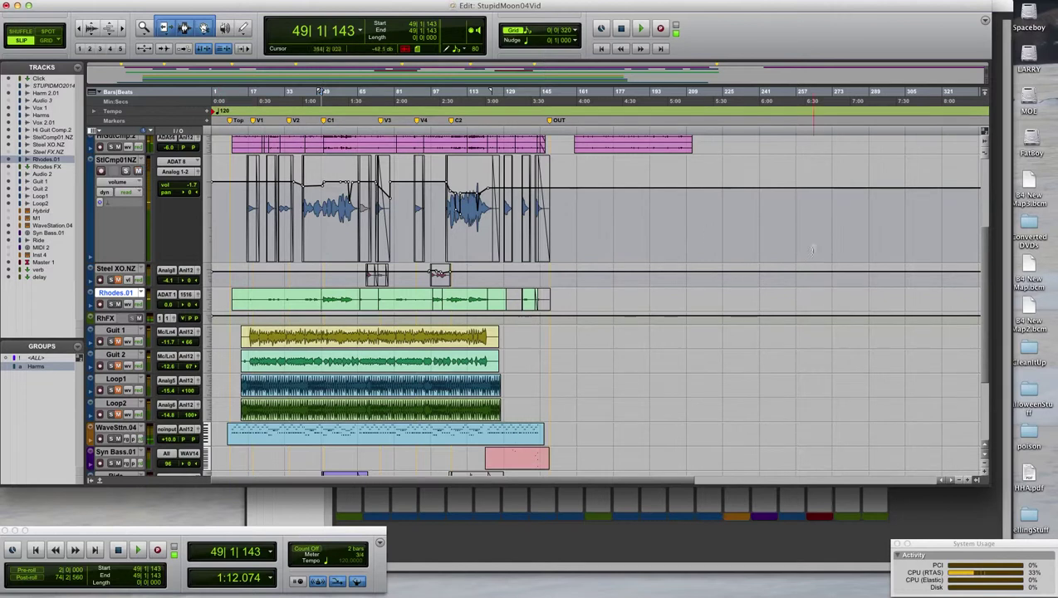
Step: Switch the steel comp track to the Steel 01.03 playlist and audition it from bar 49, both soloed and in the mix
scroll(978, 298, up, 4)
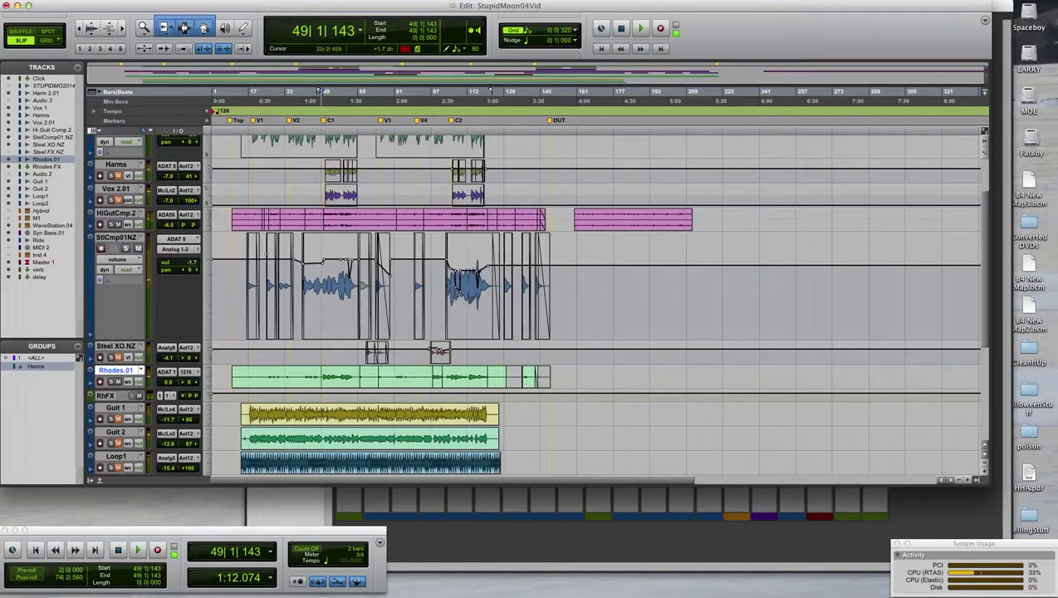
click(143, 240)
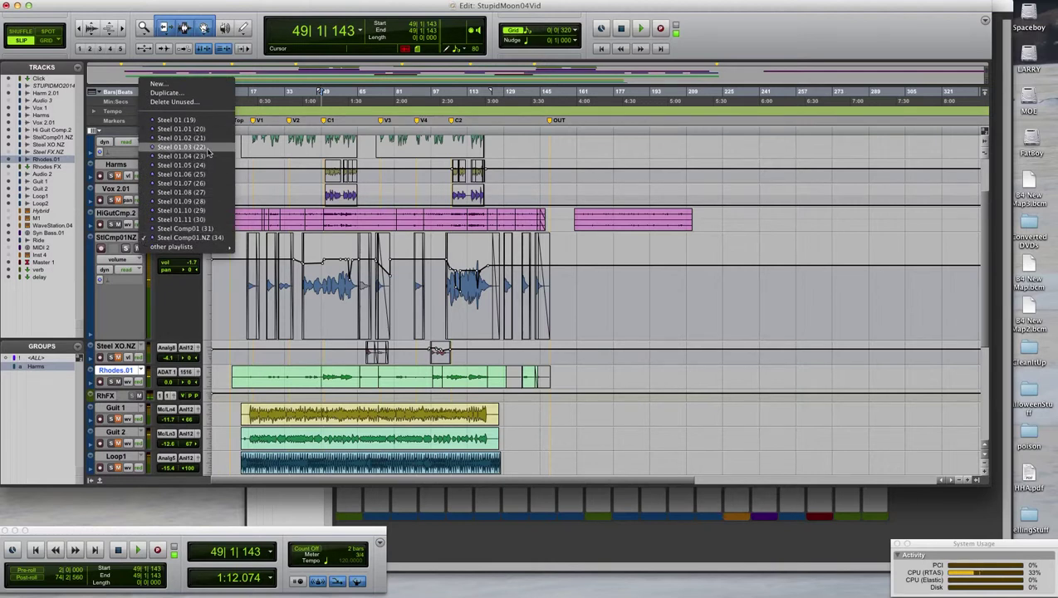
click(181, 147)
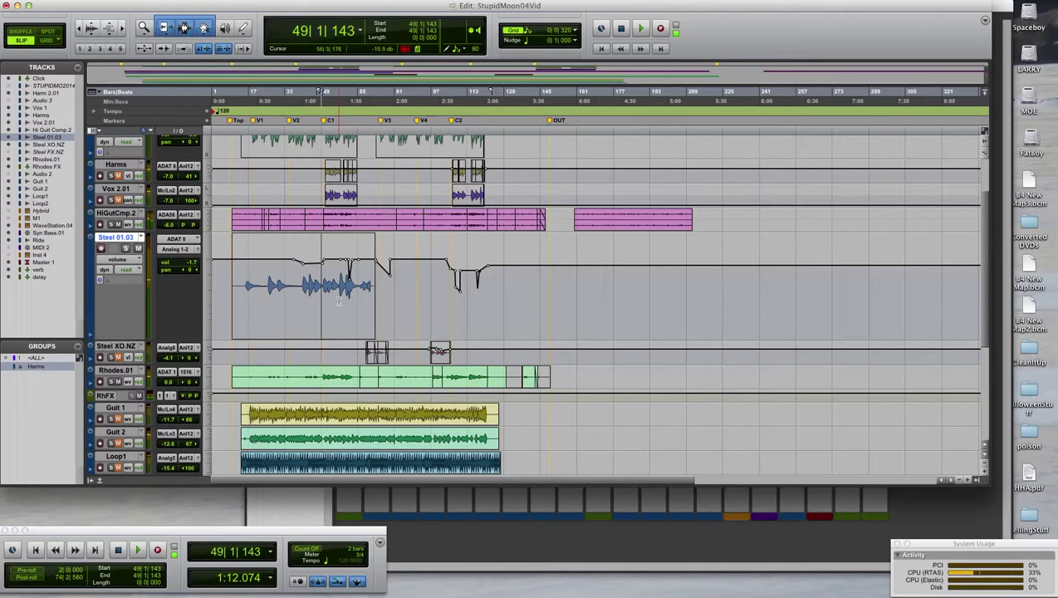
key(space)
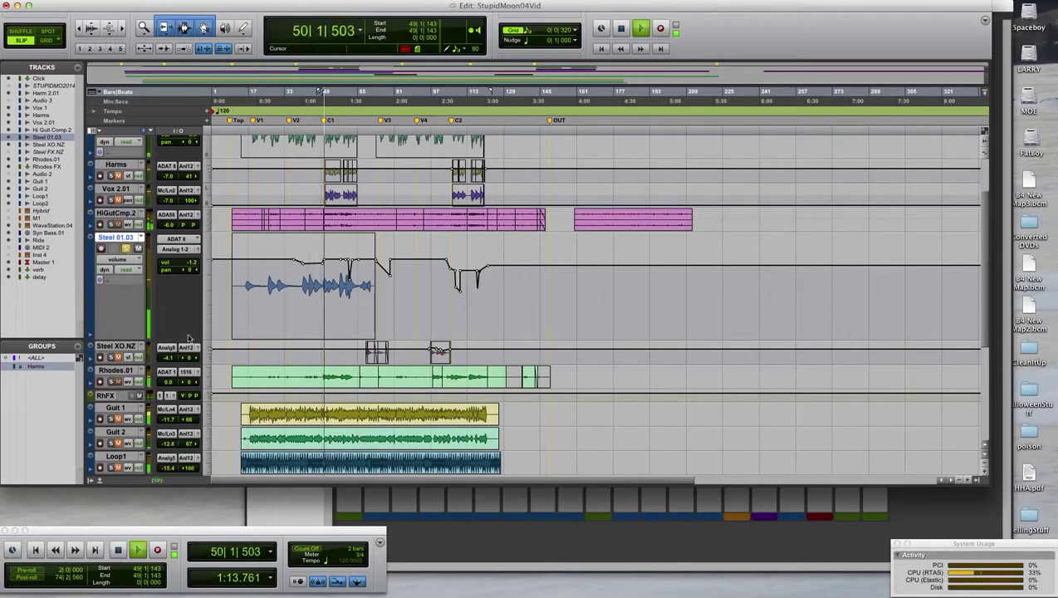
click(126, 248)
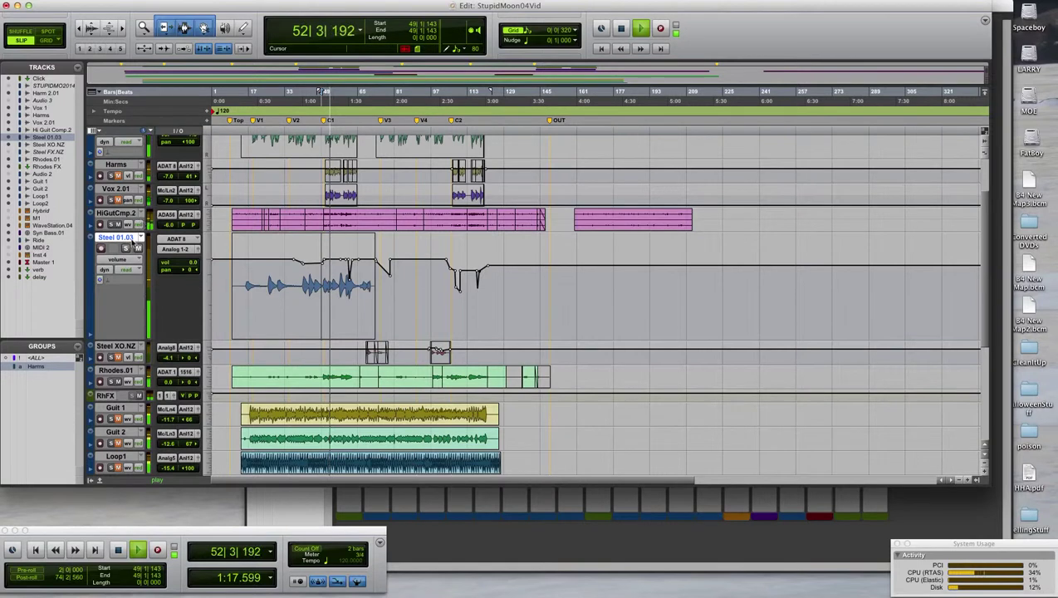
key(space)
Step: Switch the steel track to the Steel 01.04 playlist and audition it from bar 49, with the timeline zoomed in horizontally
click(141, 238)
click(147, 251)
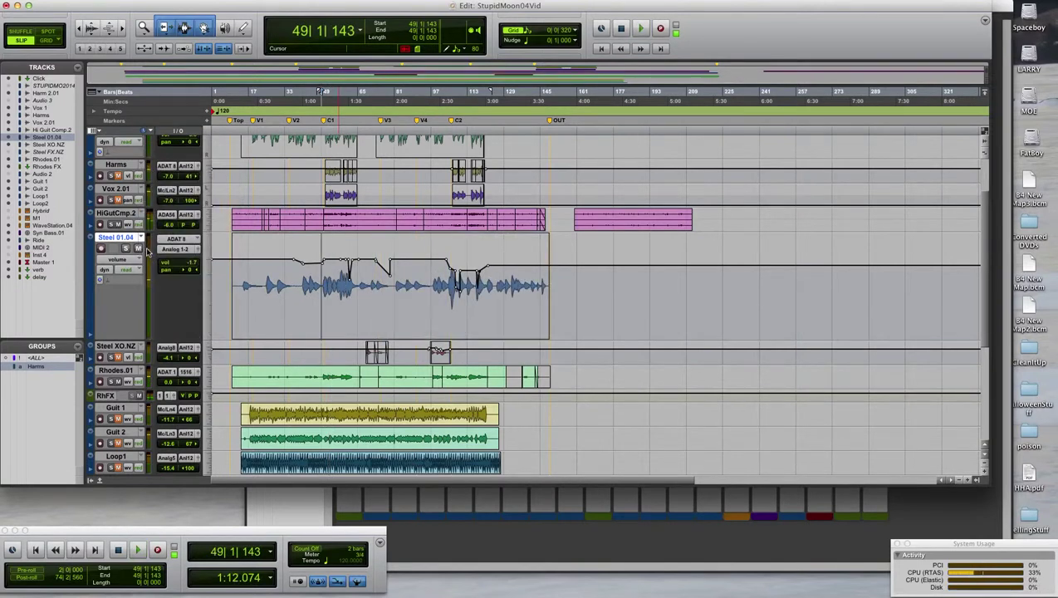
key(space)
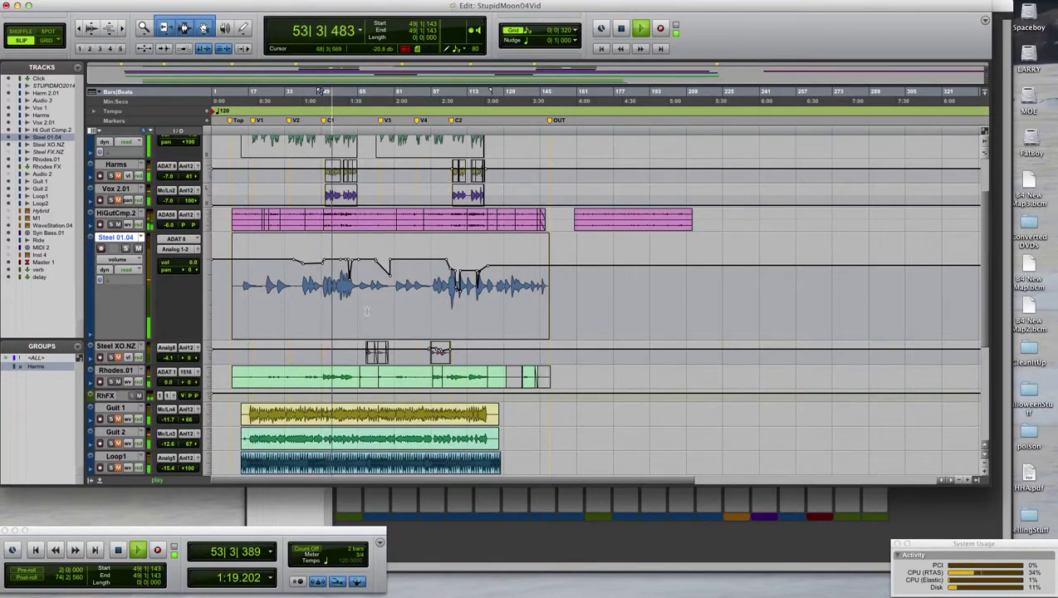
key(super+bracketright)
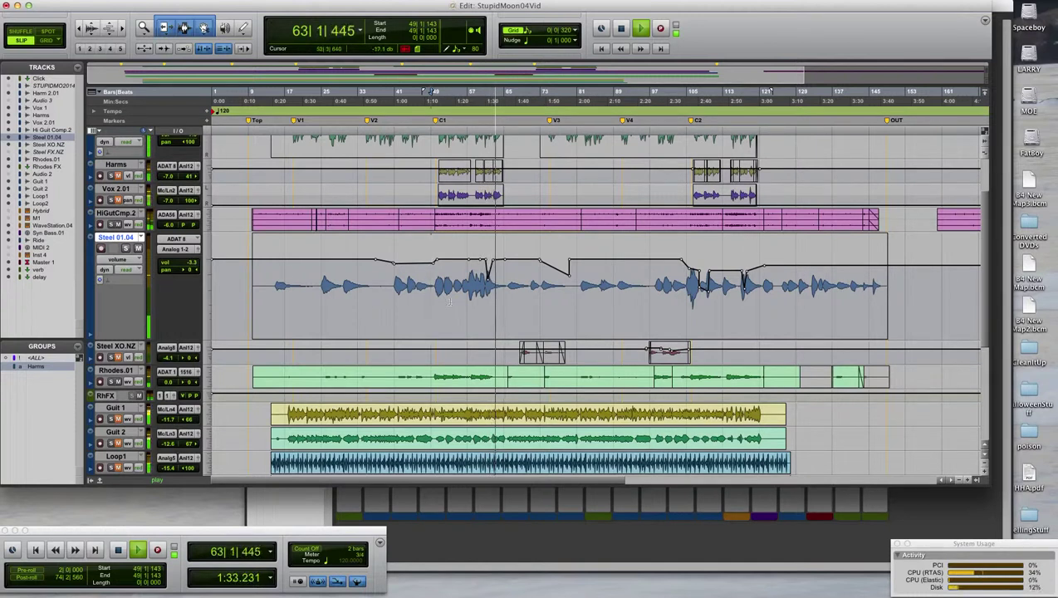
key(space)
Step: Switch the steel track to the Steel 01.06 playlist and audition that take from bar 49
click(142, 237)
click(230, 265)
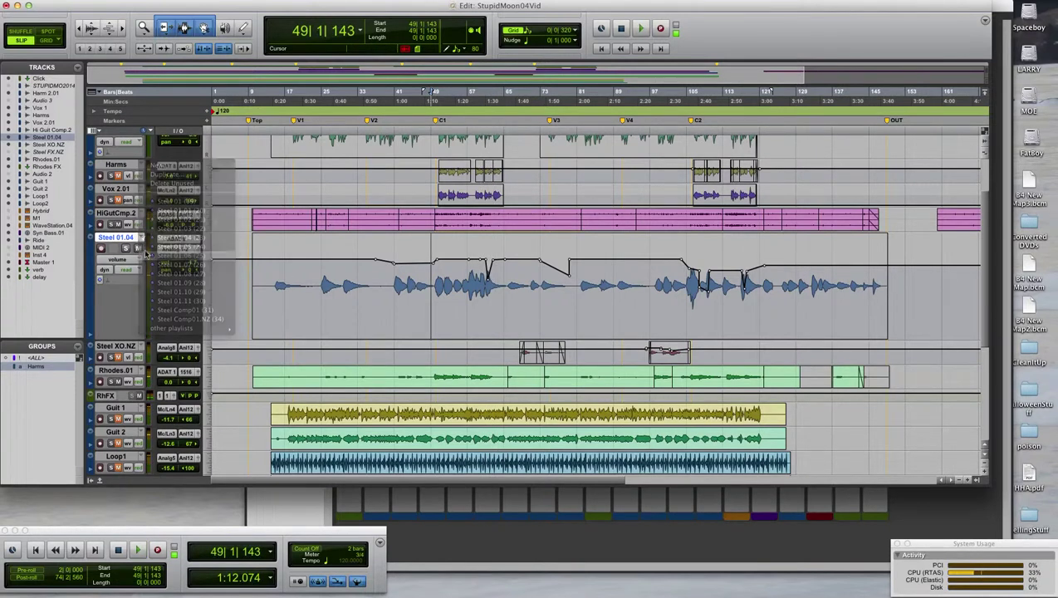
key(space)
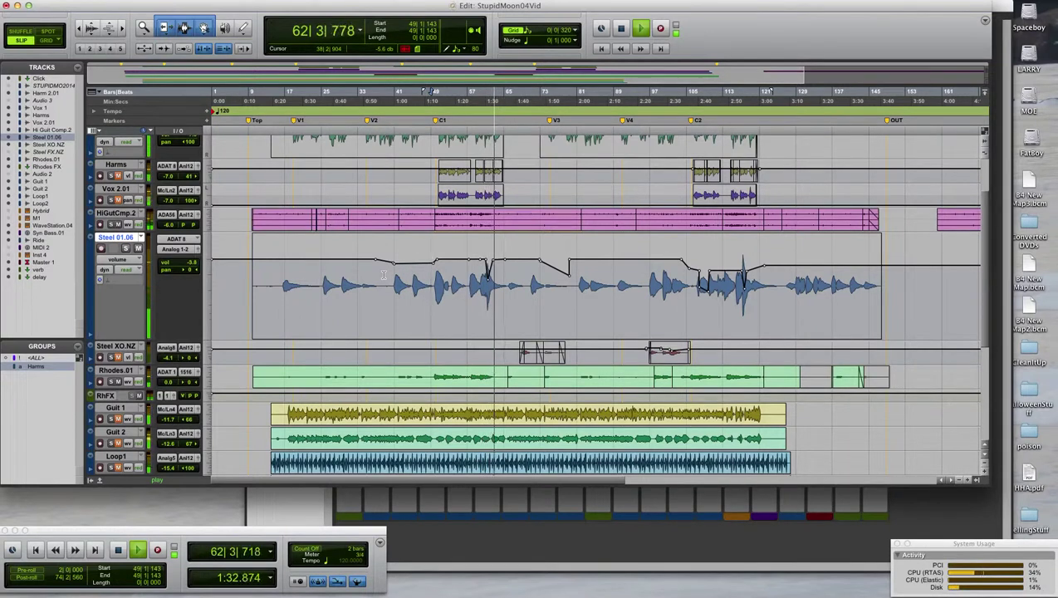
key(space)
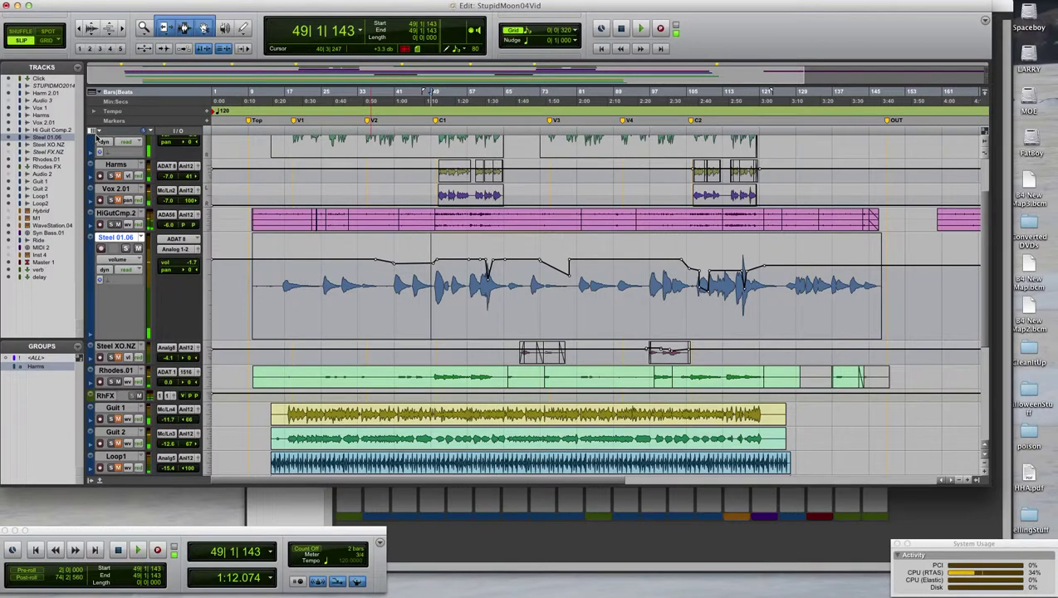
Step: Return the steel track to the Steel Comp01.NZ playlist and briefly play it from bar 49
click(142, 238)
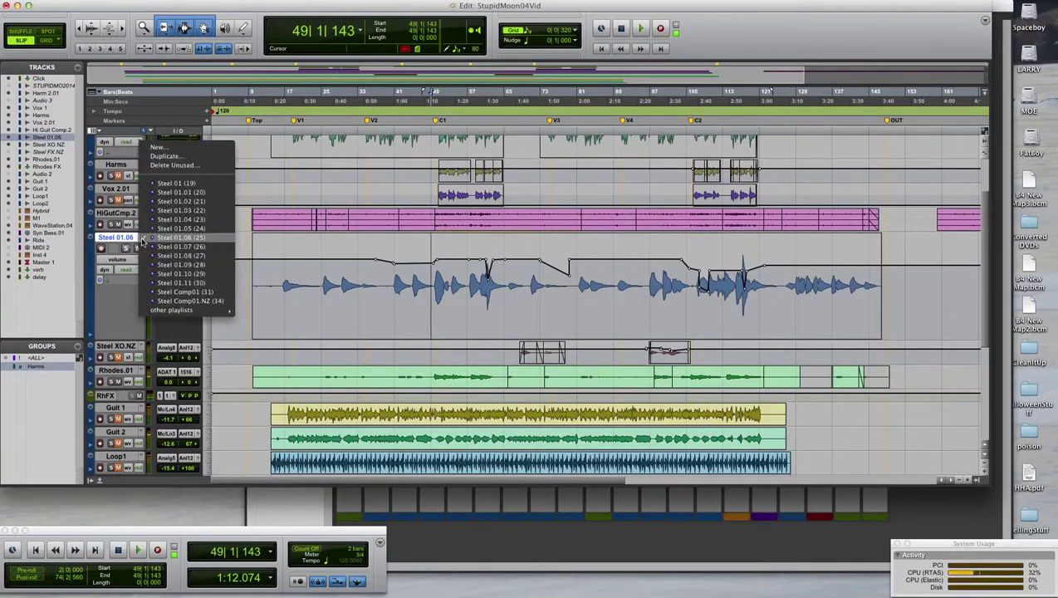
click(152, 301)
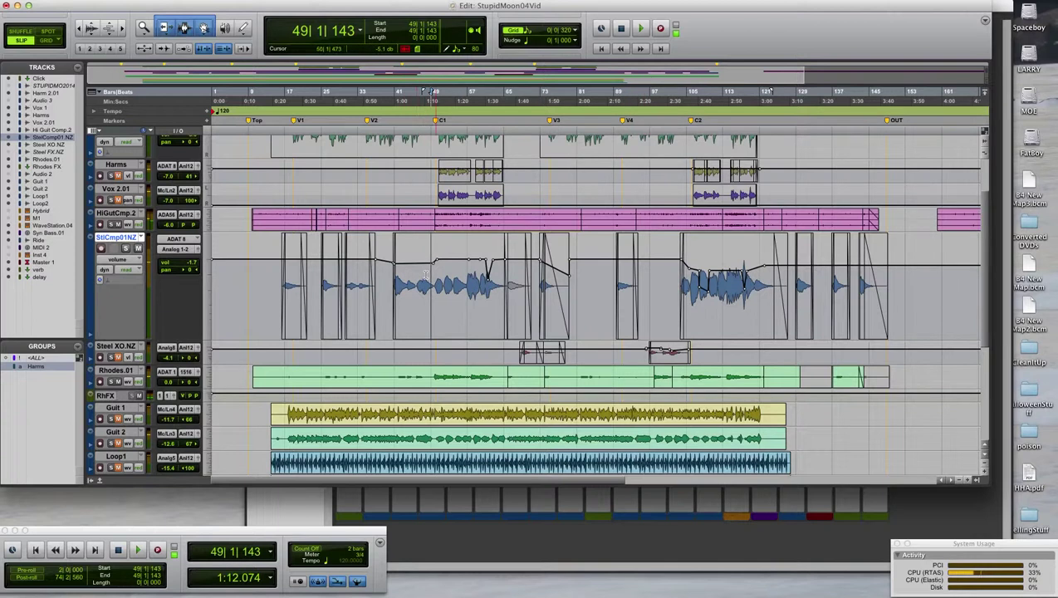
key(space)
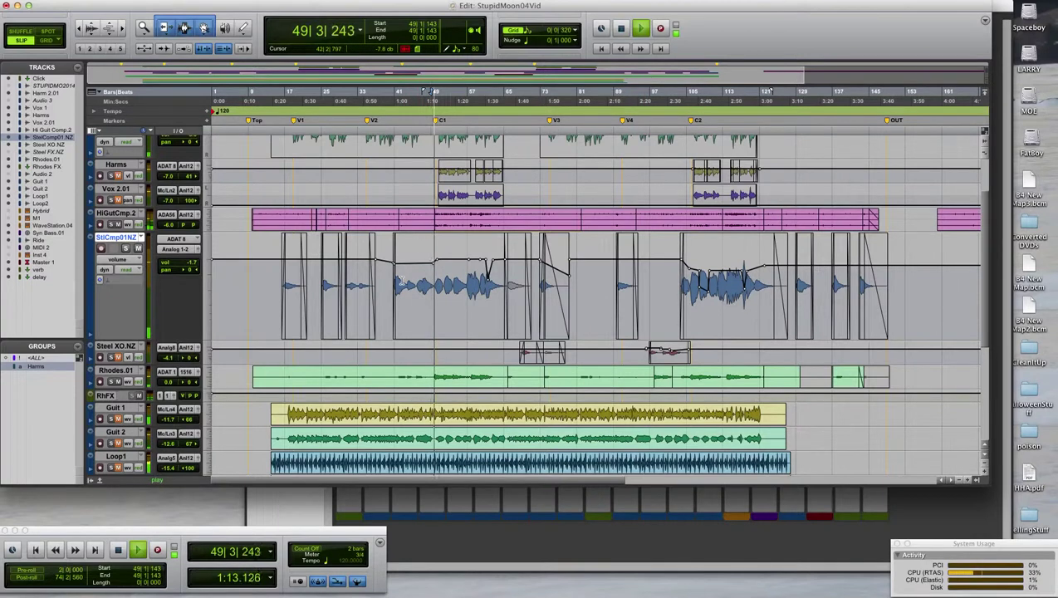
key(space)
Step: Audition the two Steel XO.NZ passages, playing from about bar 67 and again from about bar 96
click(515, 354)
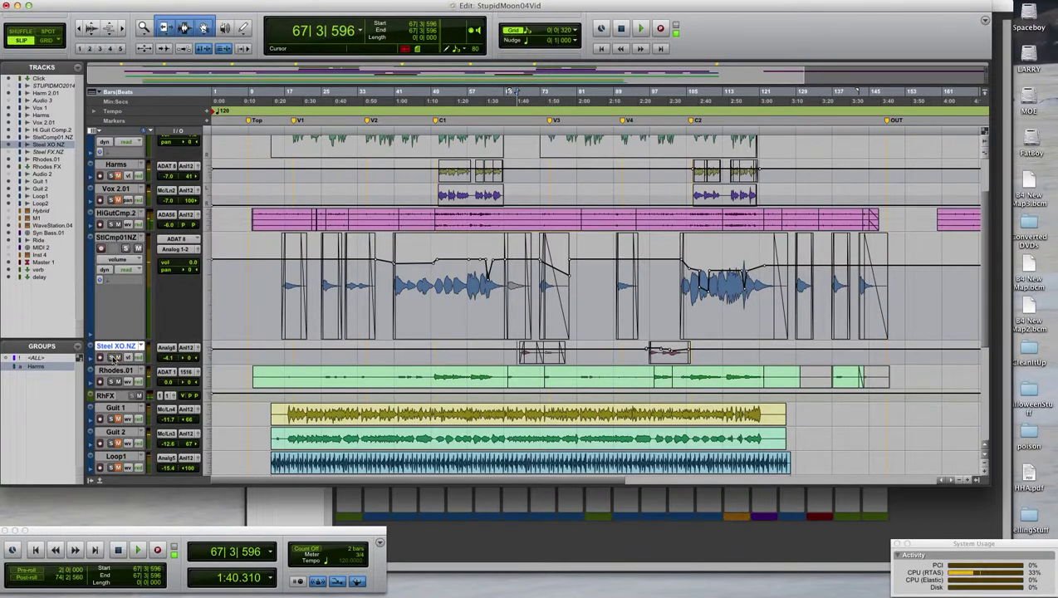
key(space)
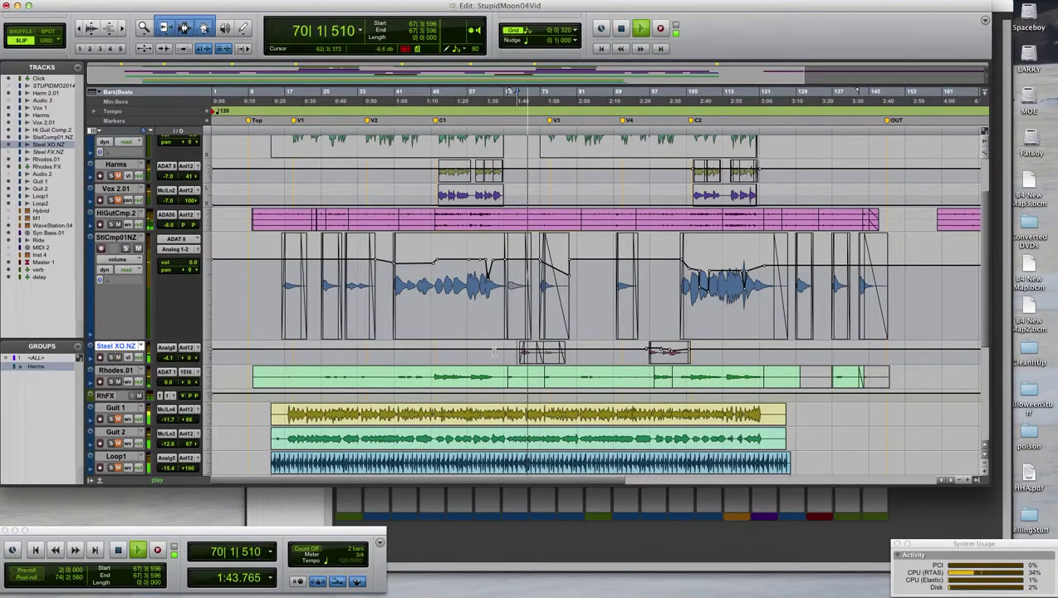
key(space)
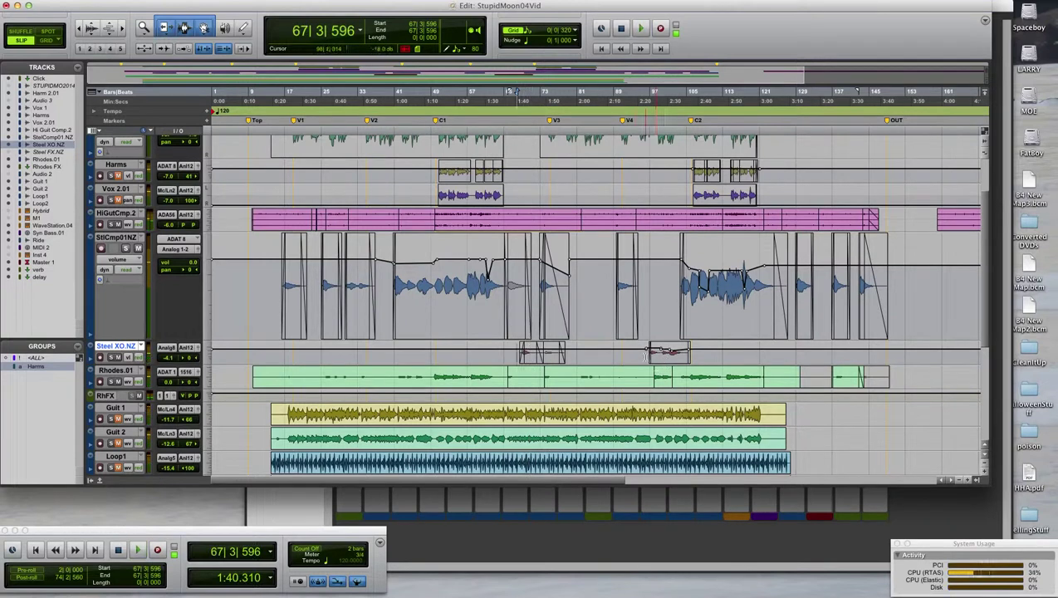
click(642, 91)
key(space)
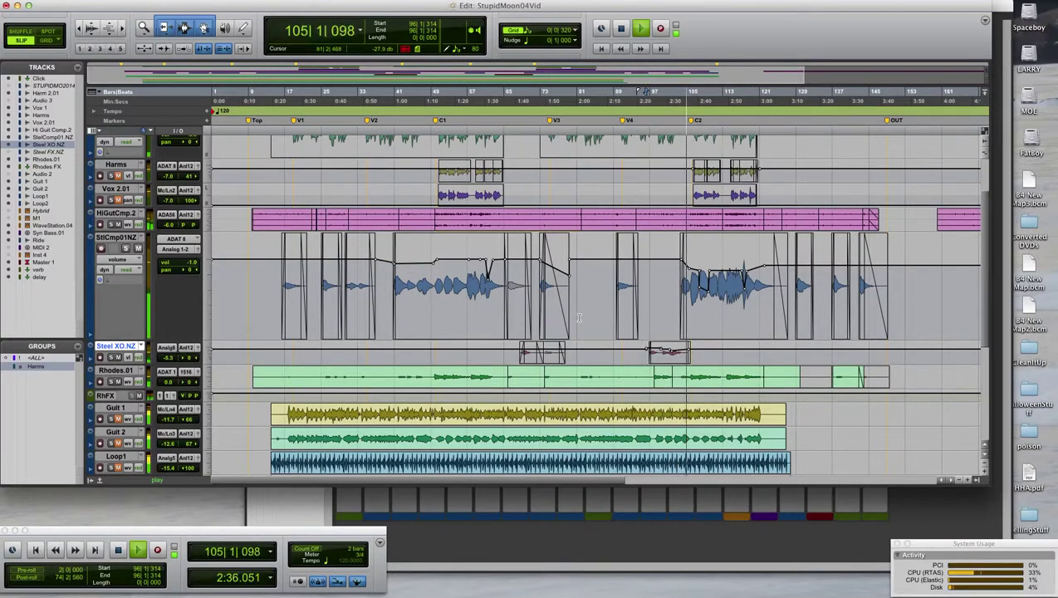
key(space)
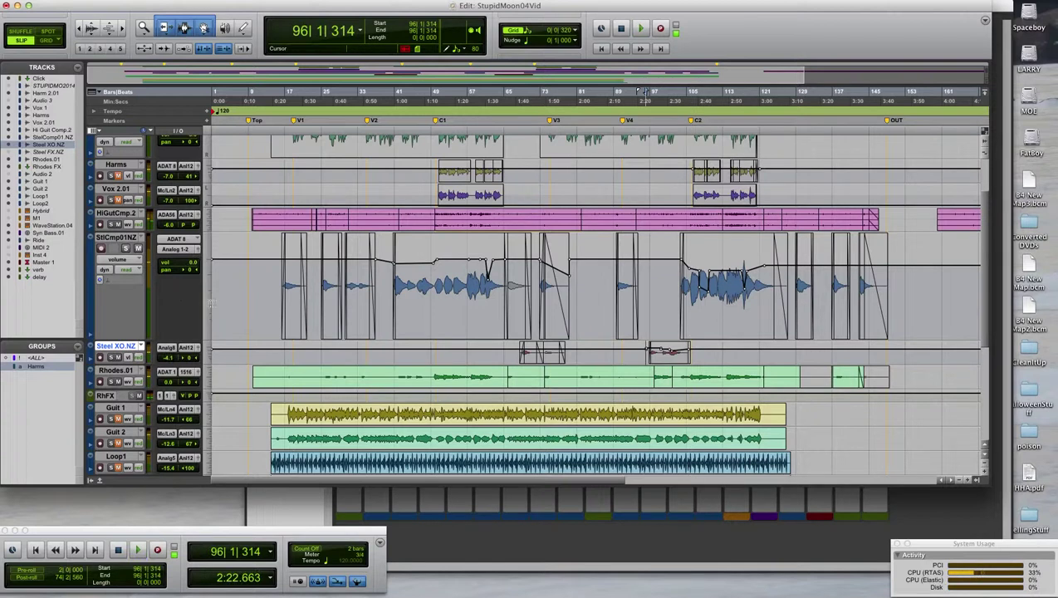
Step: Mute the HiGutCmp.2 track and play the first chorus from Harms at about bar 49
drag(983, 259, 995, 209)
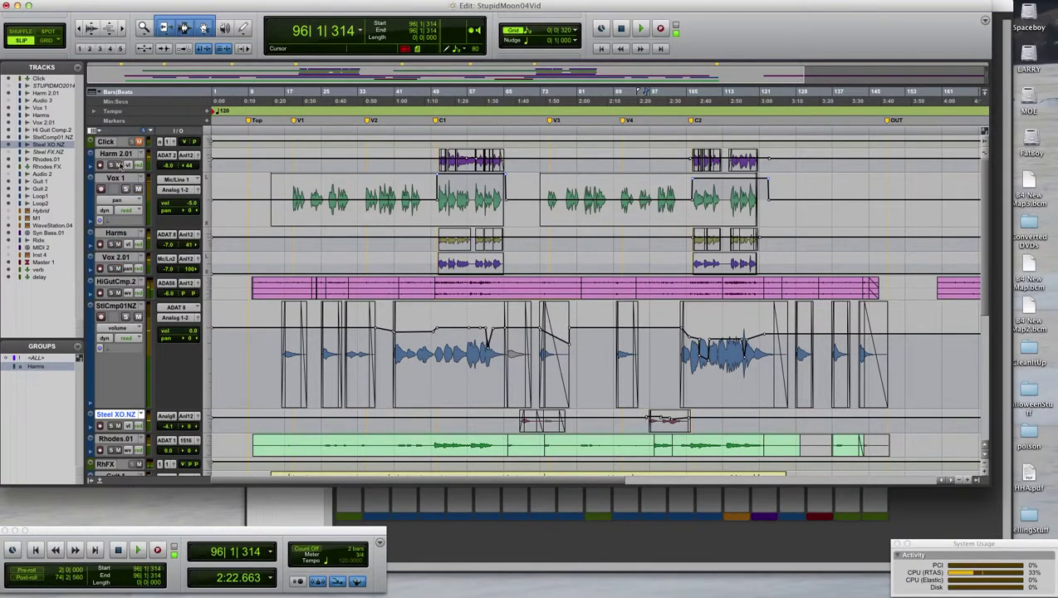
scroll(984, 279, down, 5)
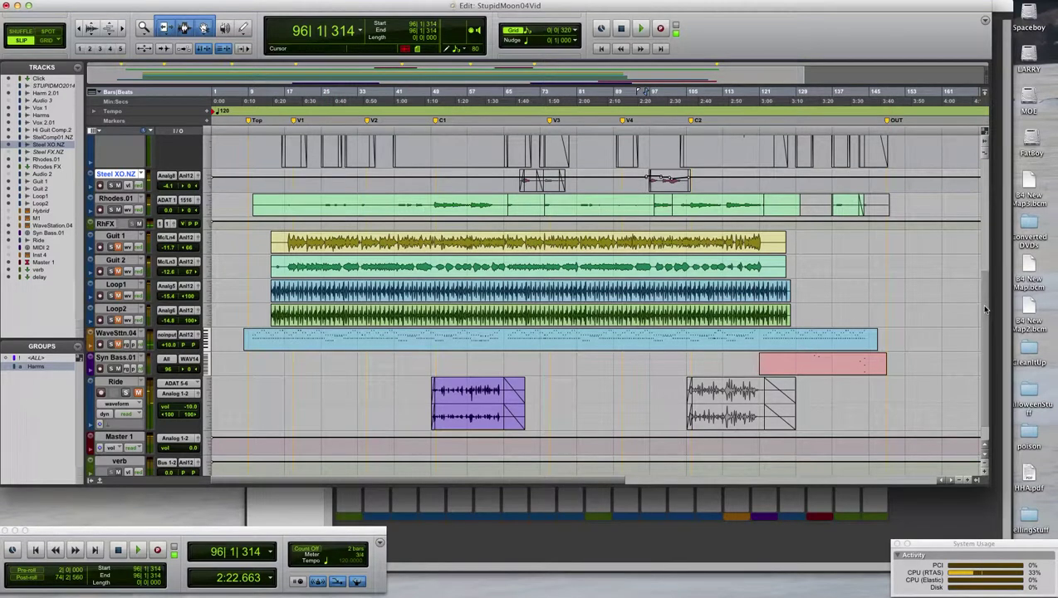
scroll(975, 312, up, 6)
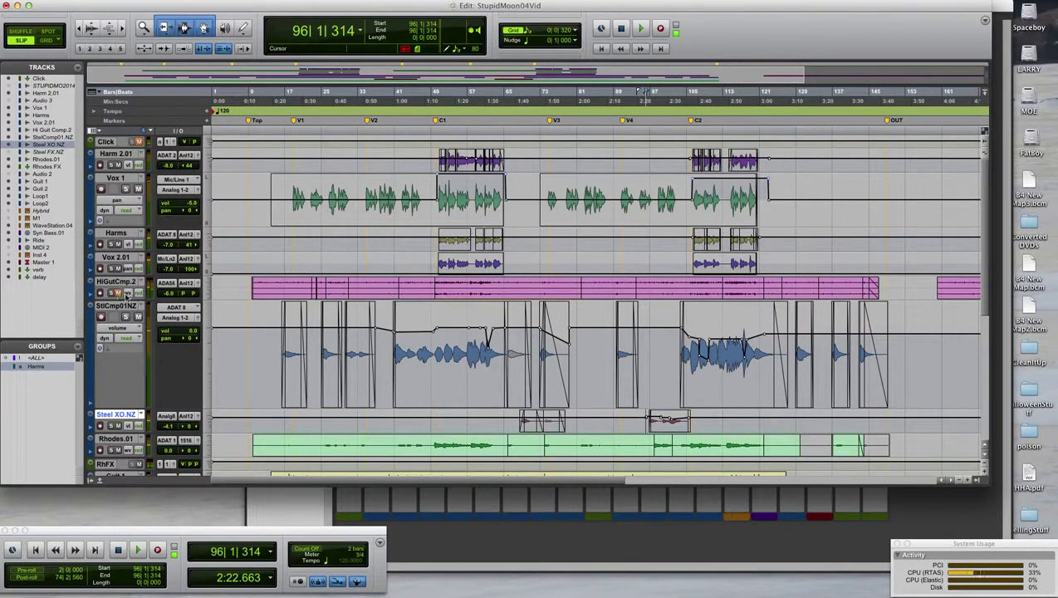
click(433, 249)
key(space)
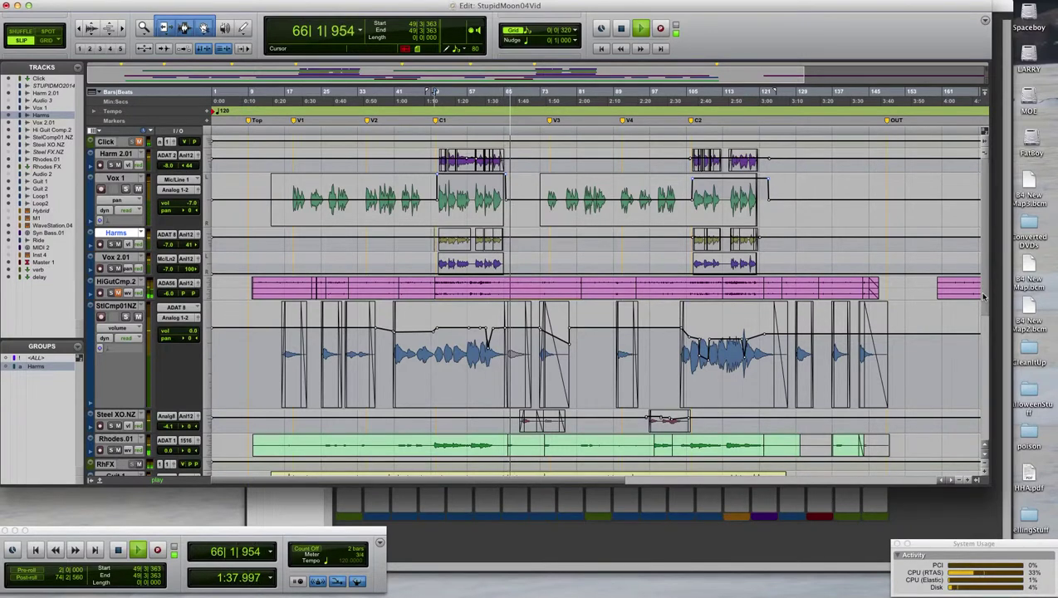
Step: Play the second chorus from the steel comp track, starting at about bar 99
scroll(965, 384, down, 5)
scroll(965, 385, down, 1)
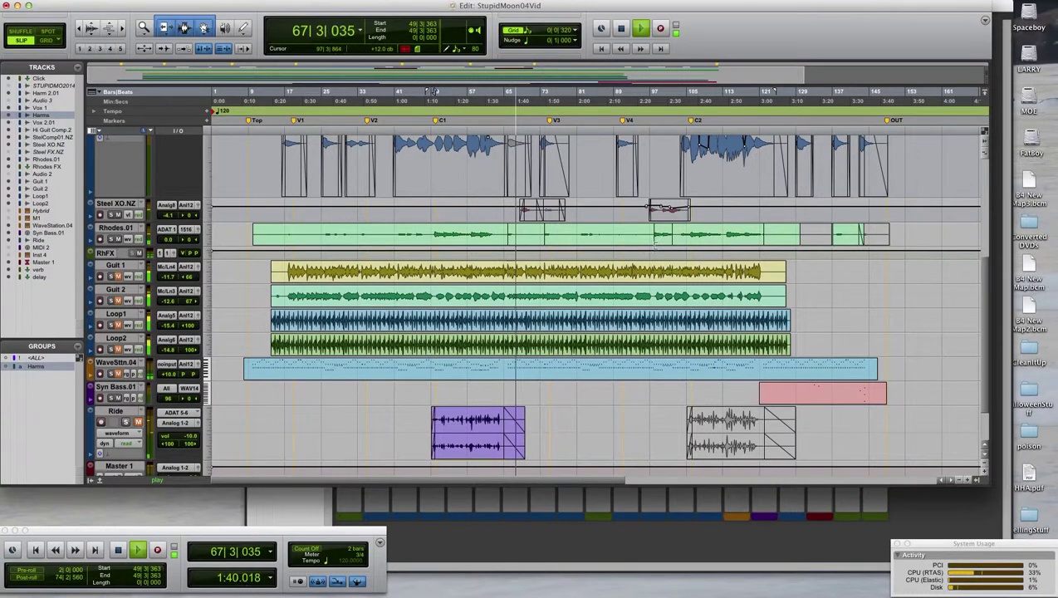
key(space)
click(660, 174)
key(space)
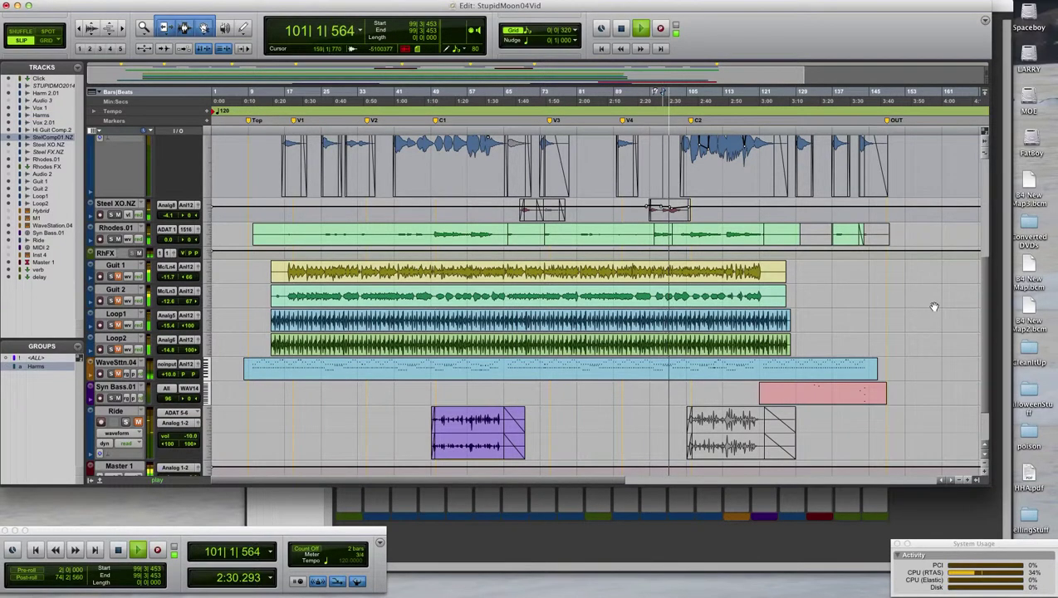
scroll(982, 306, up, 3)
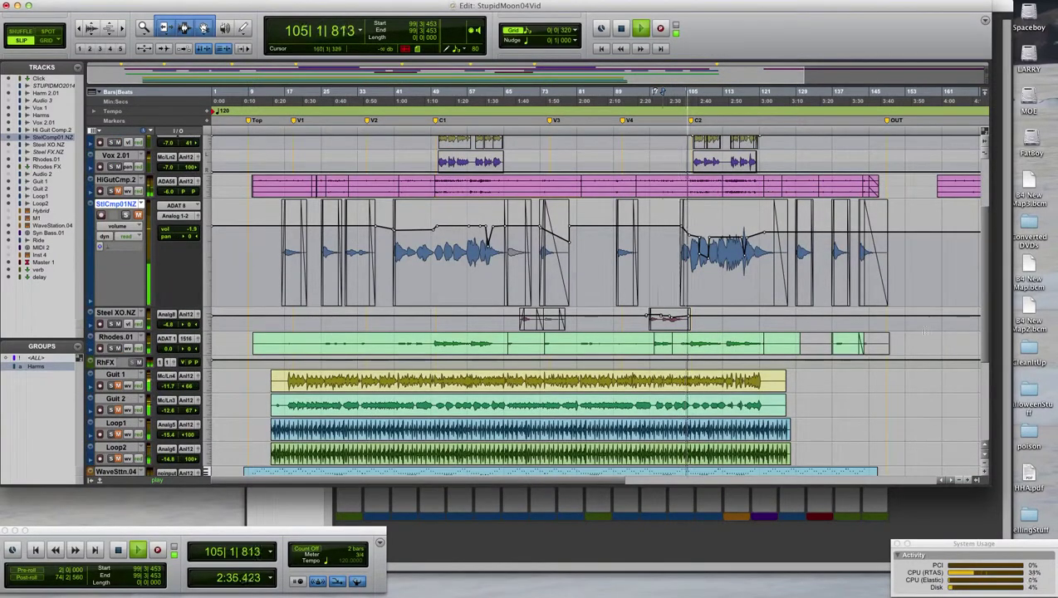
scroll(983, 249, up, 3)
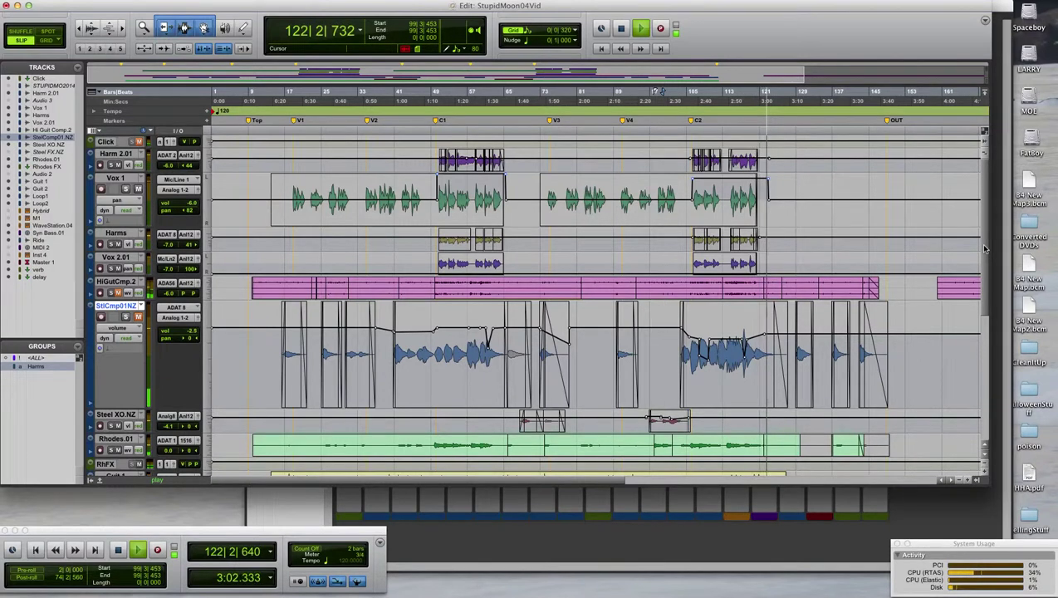
scroll(984, 248, down, 2)
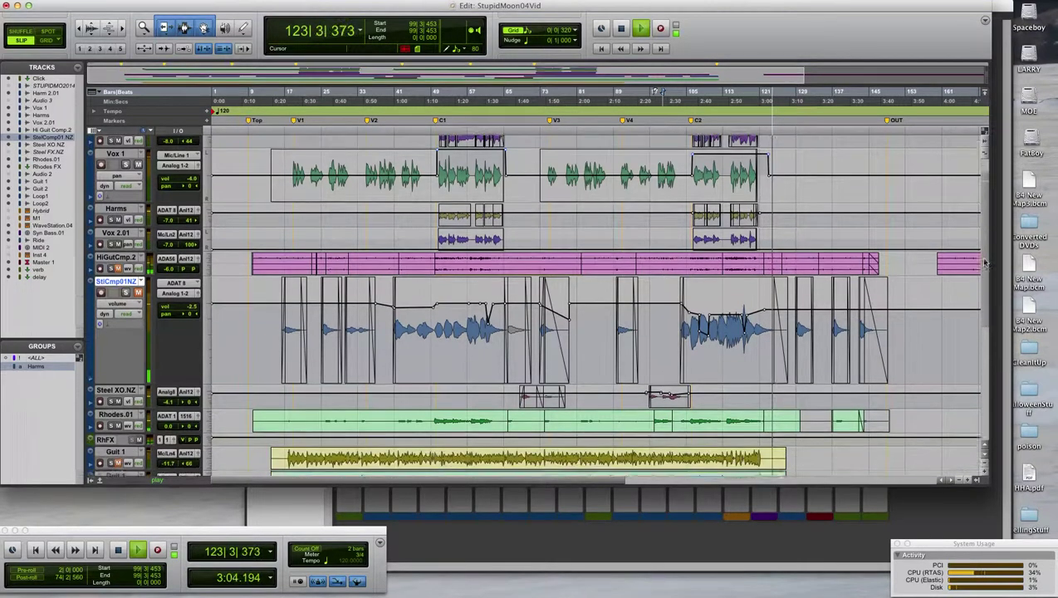
scroll(918, 322, up, 2)
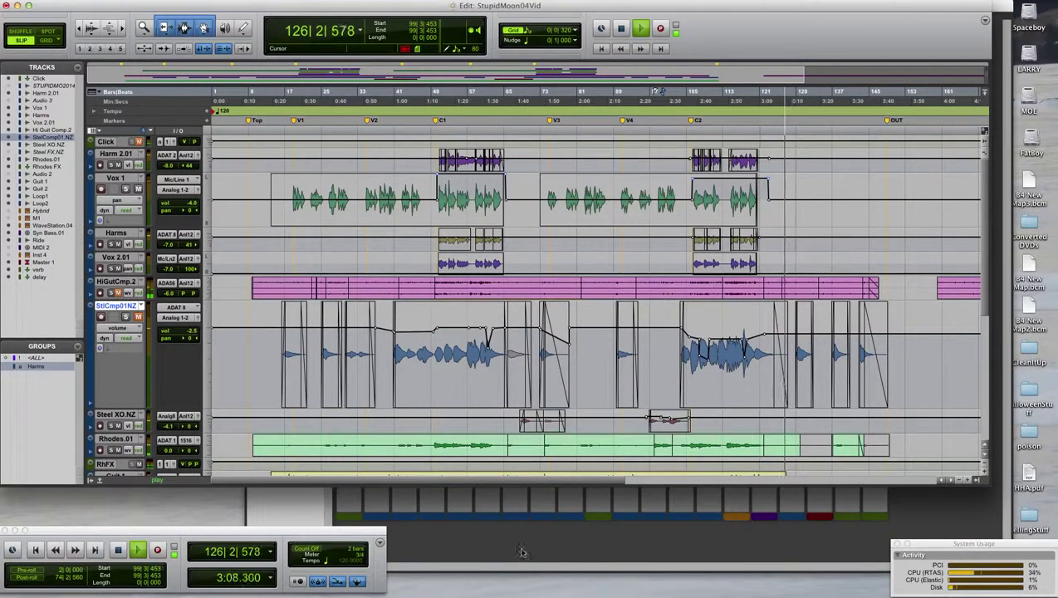
Step: Show the mixer and inspect the Lexicon Plate reverb on the verb track and the H-Delay on the delay track
key(super+equal)
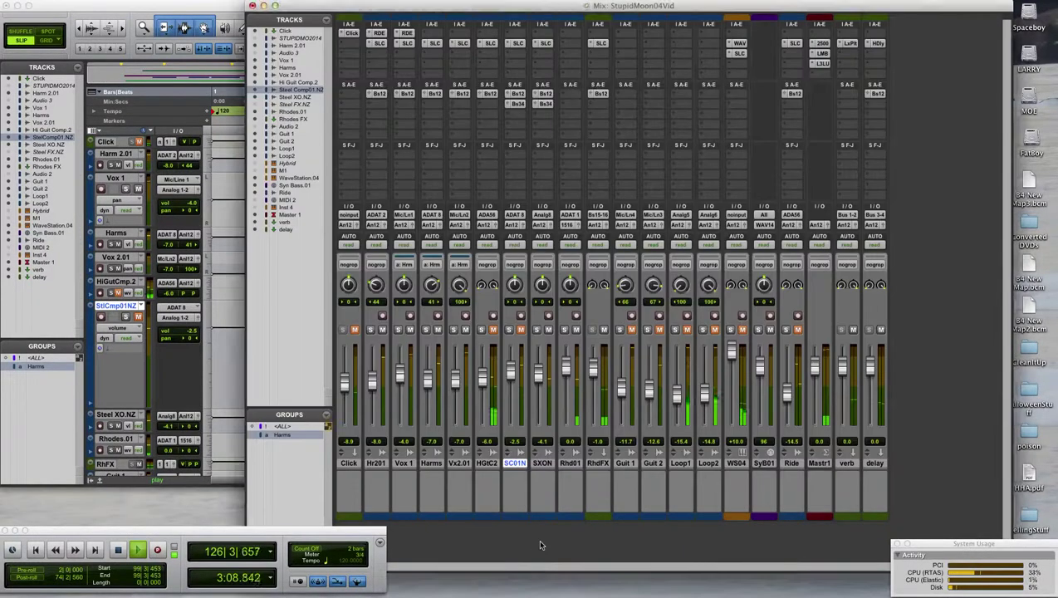
click(858, 45)
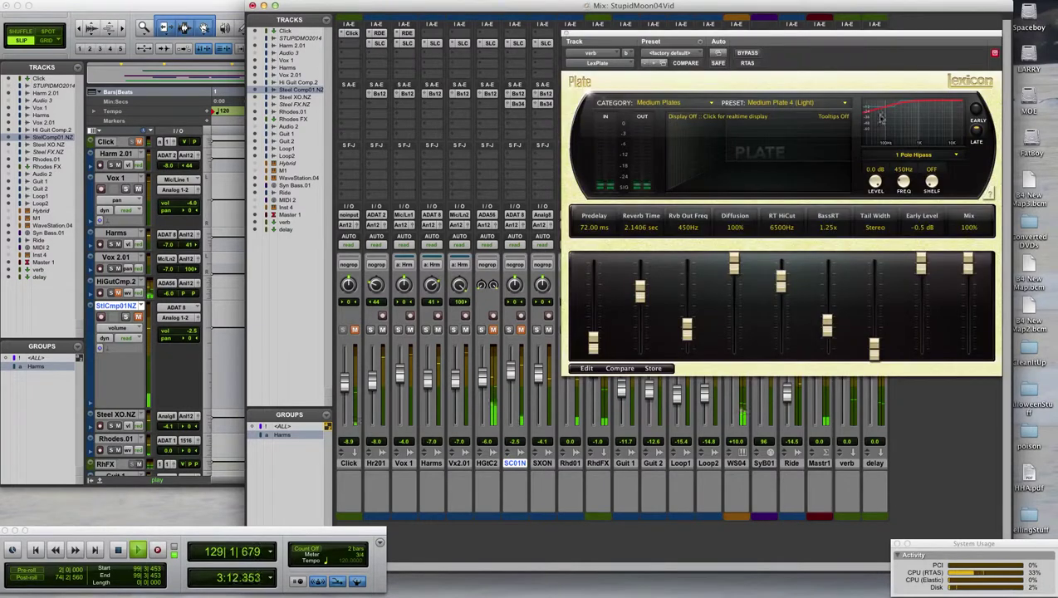
click(566, 35)
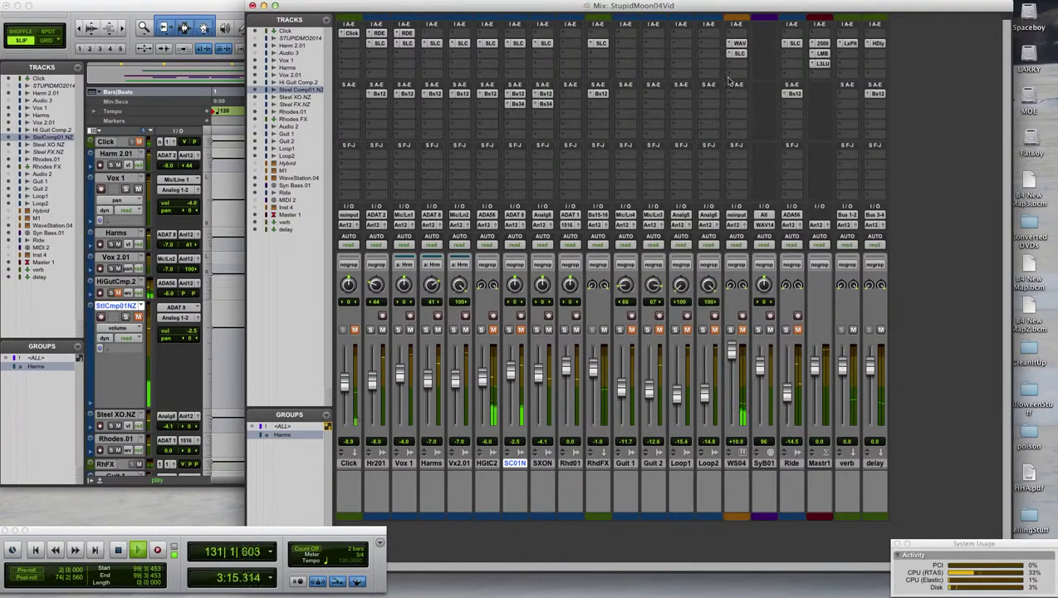
click(878, 44)
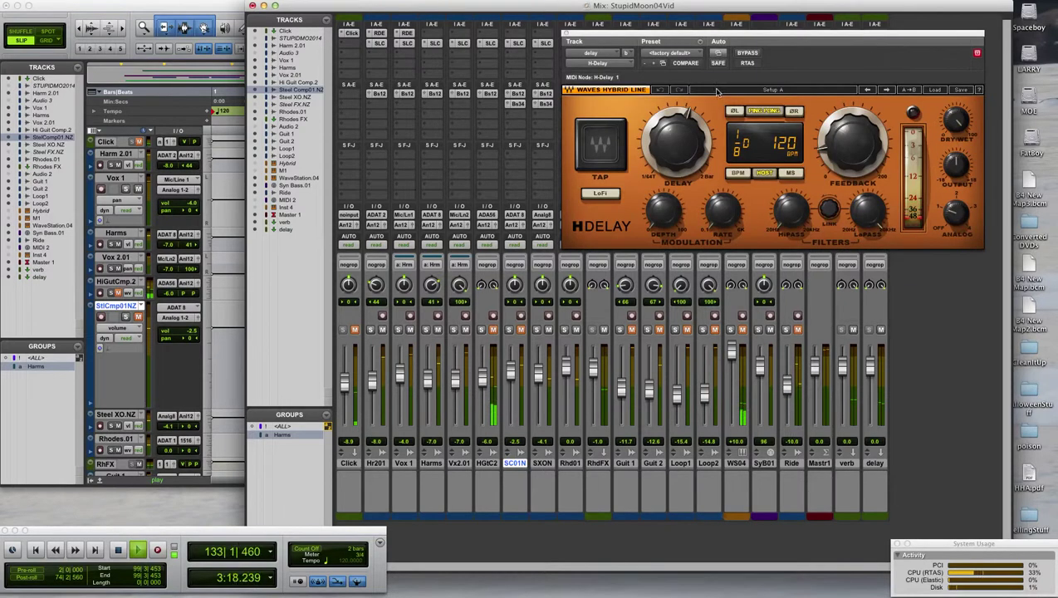
click(567, 35)
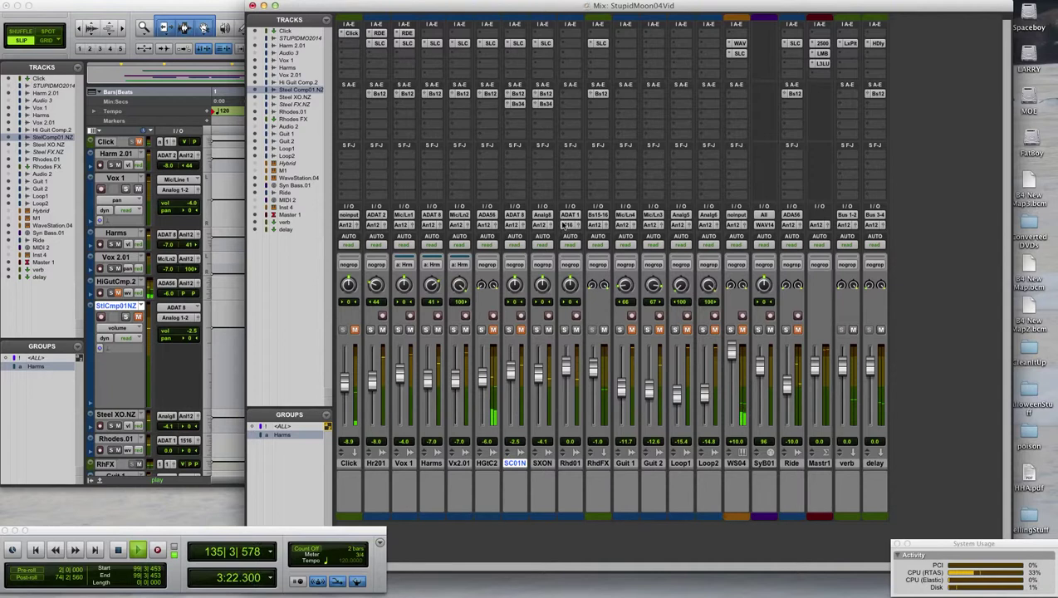
key(super+equal)
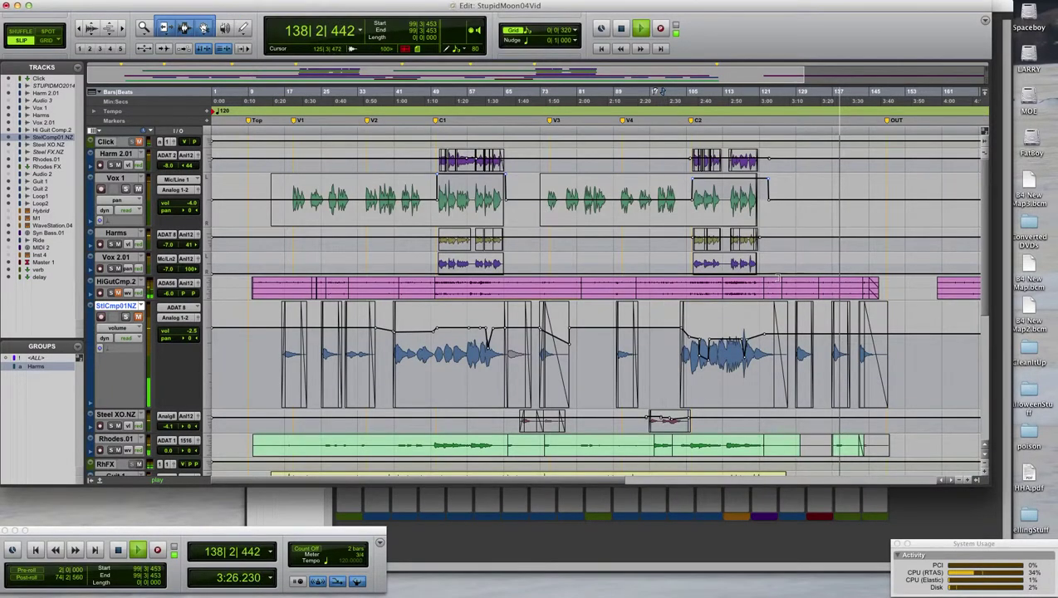
Step: Audition the ending from the Rhodes.01 track at about bar 135
key(space)
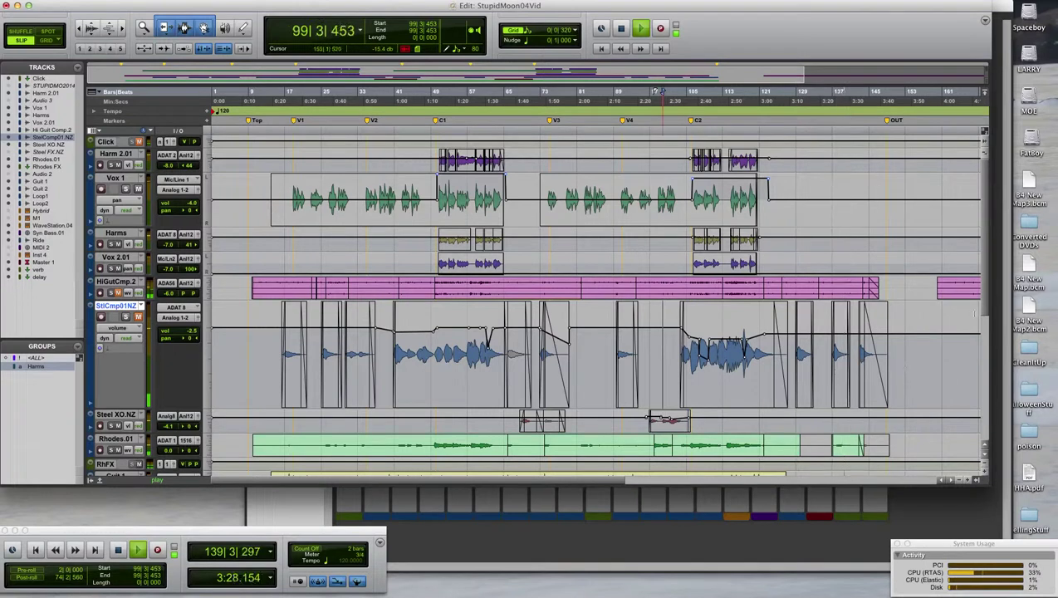
scroll(985, 332, down, 3)
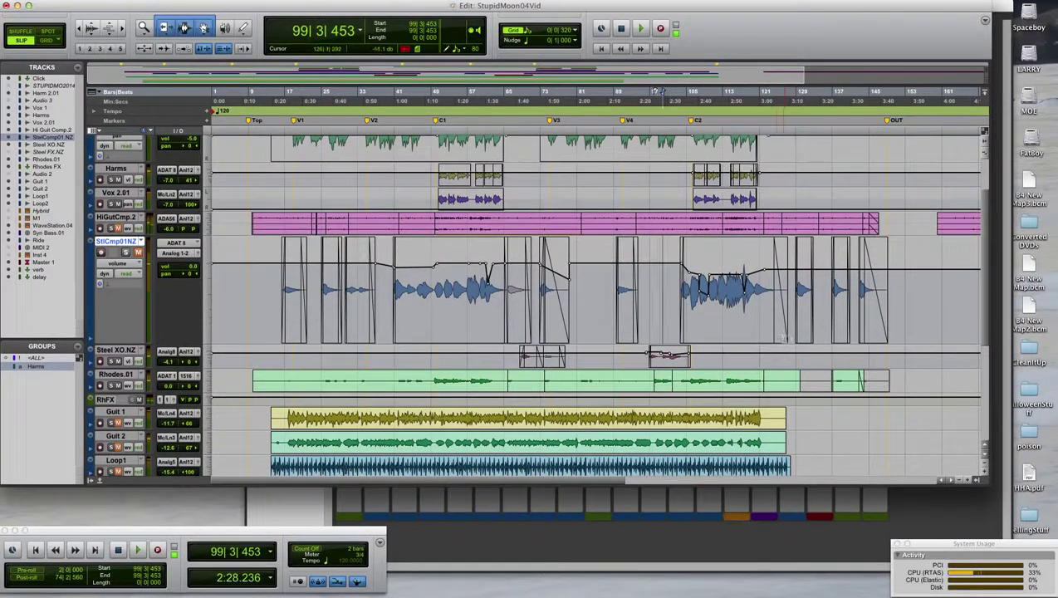
click(46, 158)
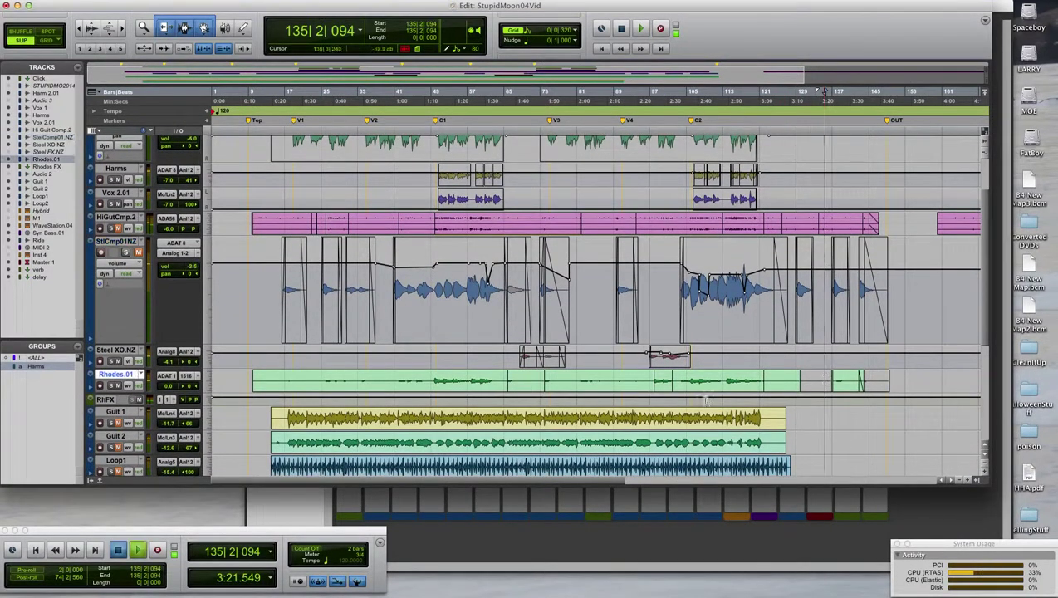
key(space)
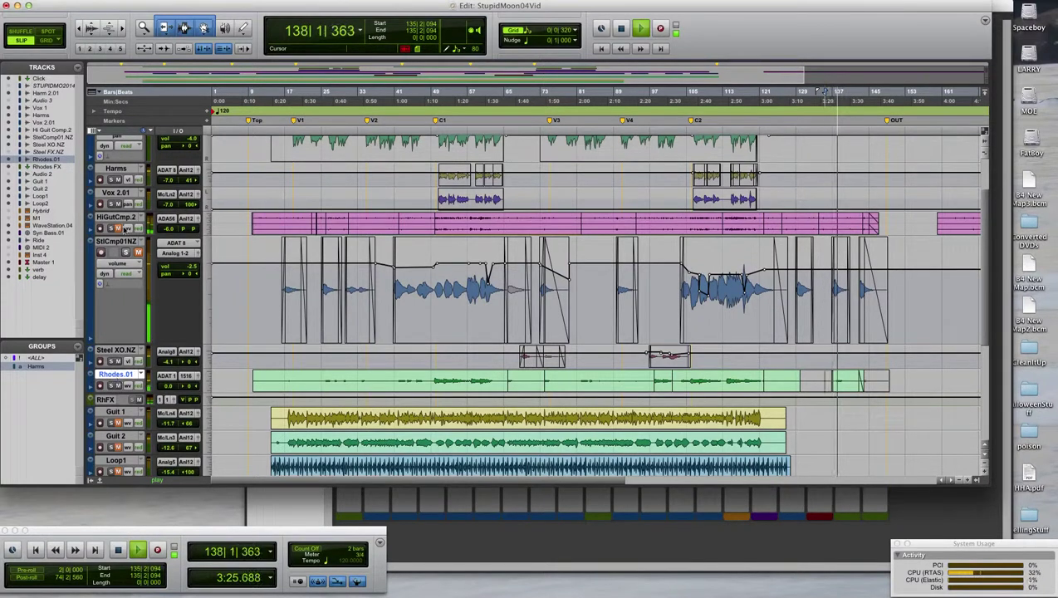
key(space)
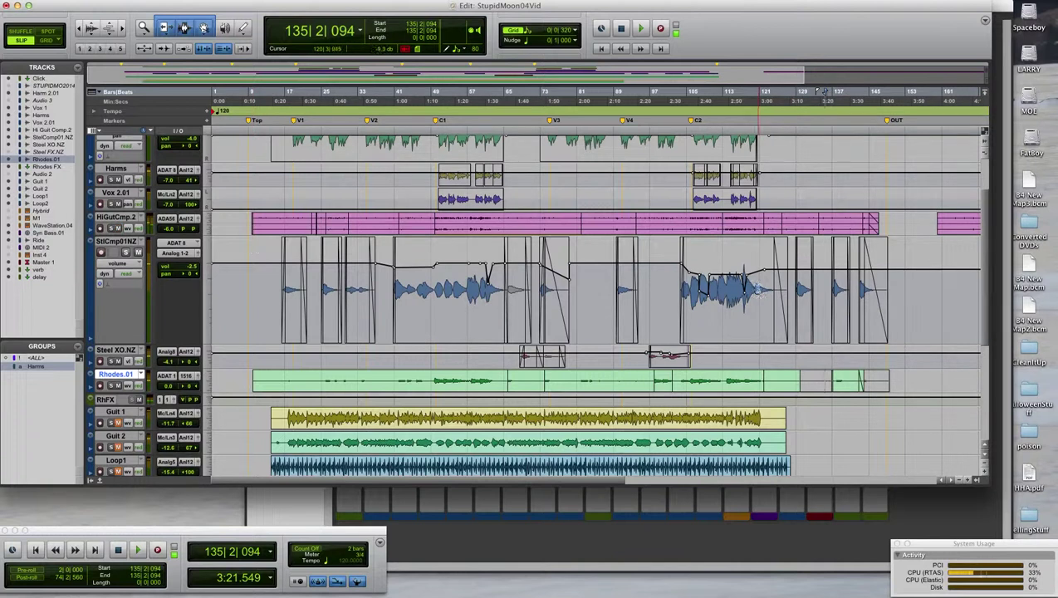
Step: Play the outro from the steel comp track at about bar 120 while viewing the lower tracks
click(756, 288)
key(space)
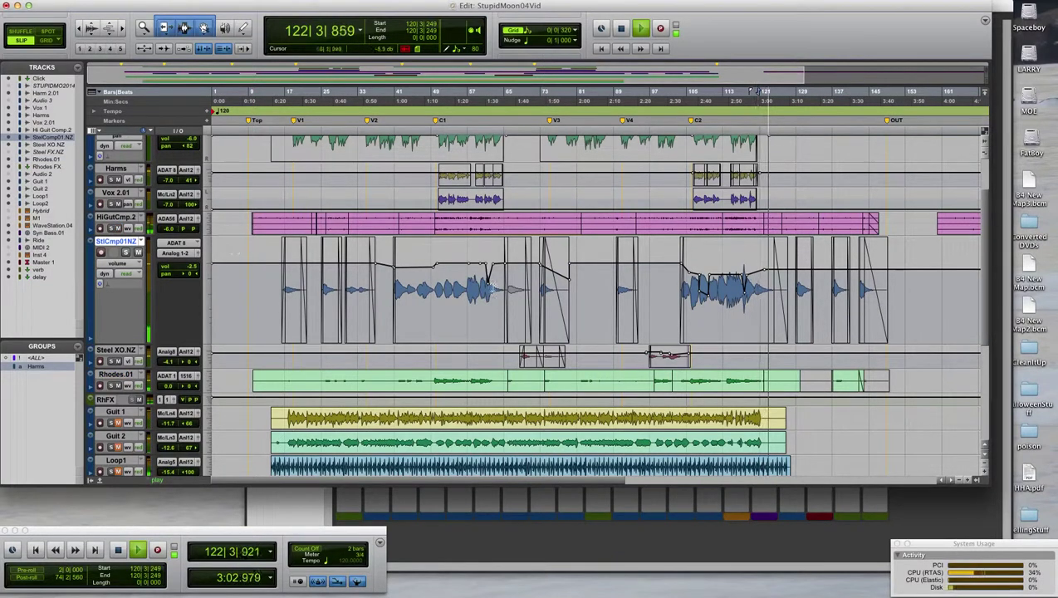
scroll(987, 302, down, 1)
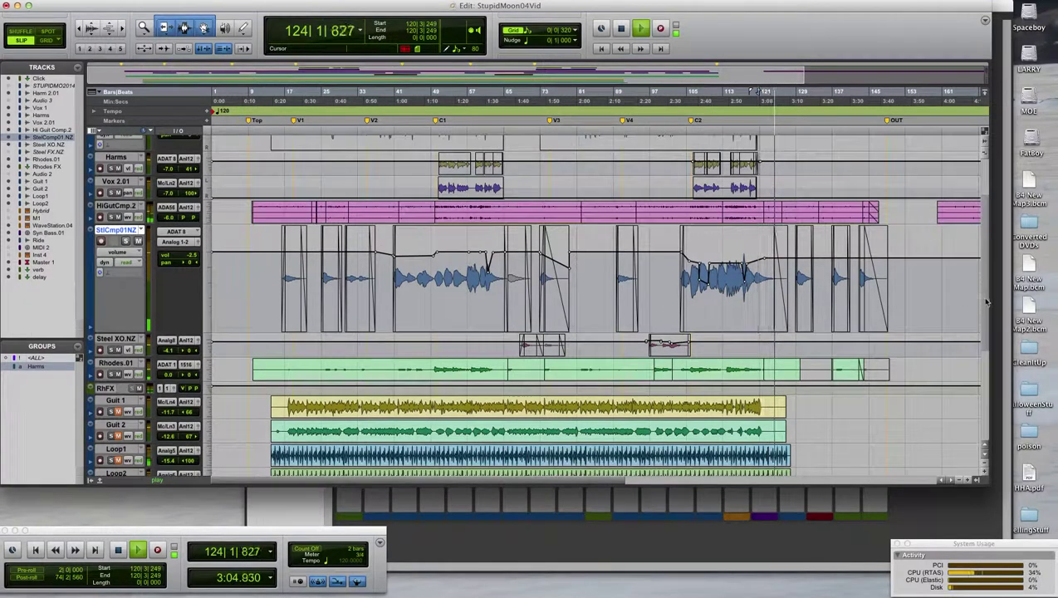
scroll(986, 303, down, 6)
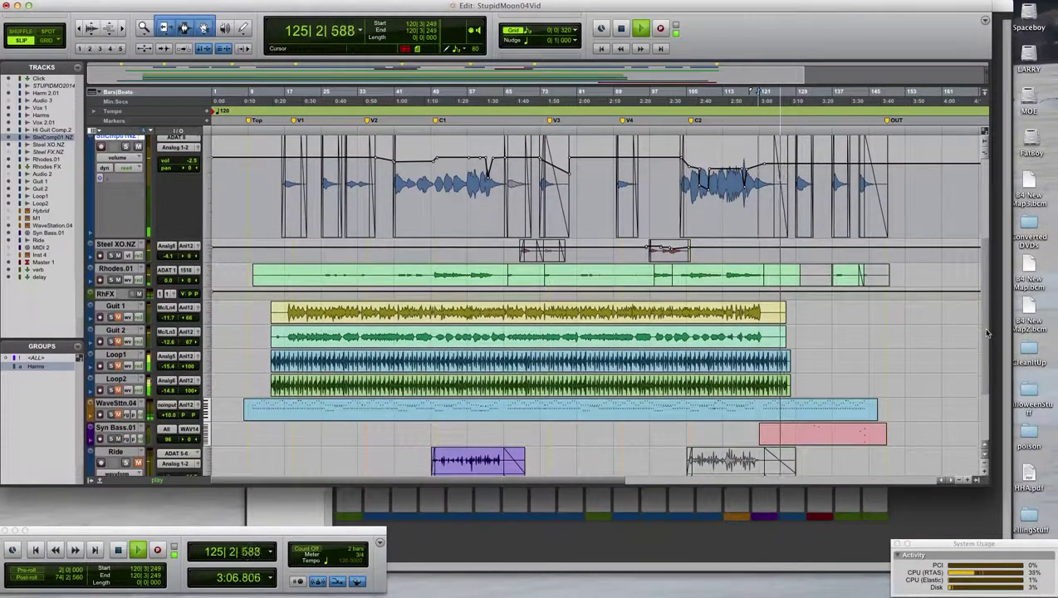
scroll(987, 334, down, 2)
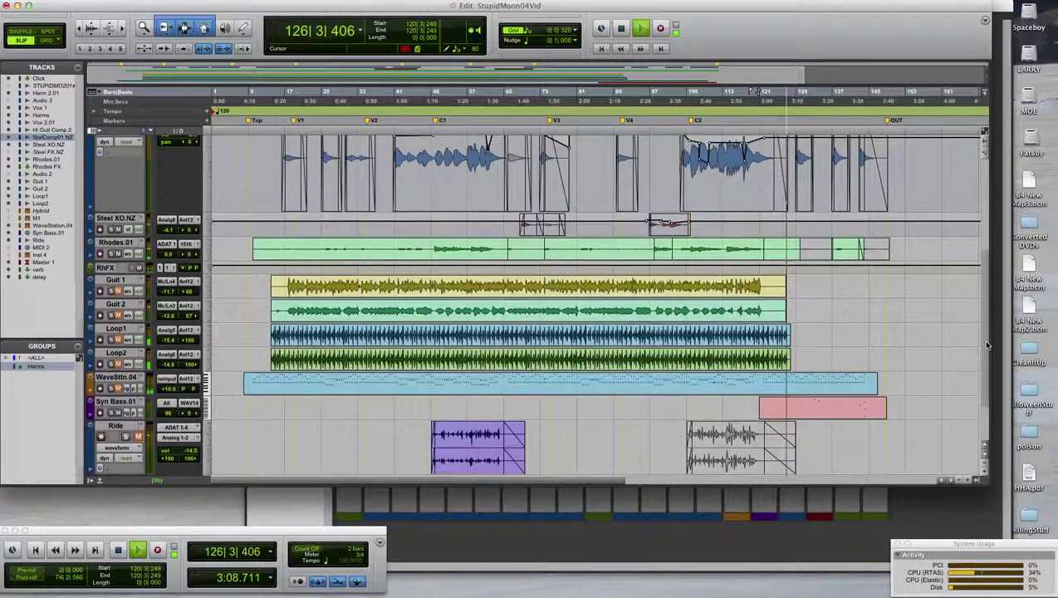
scroll(987, 344, down, 1)
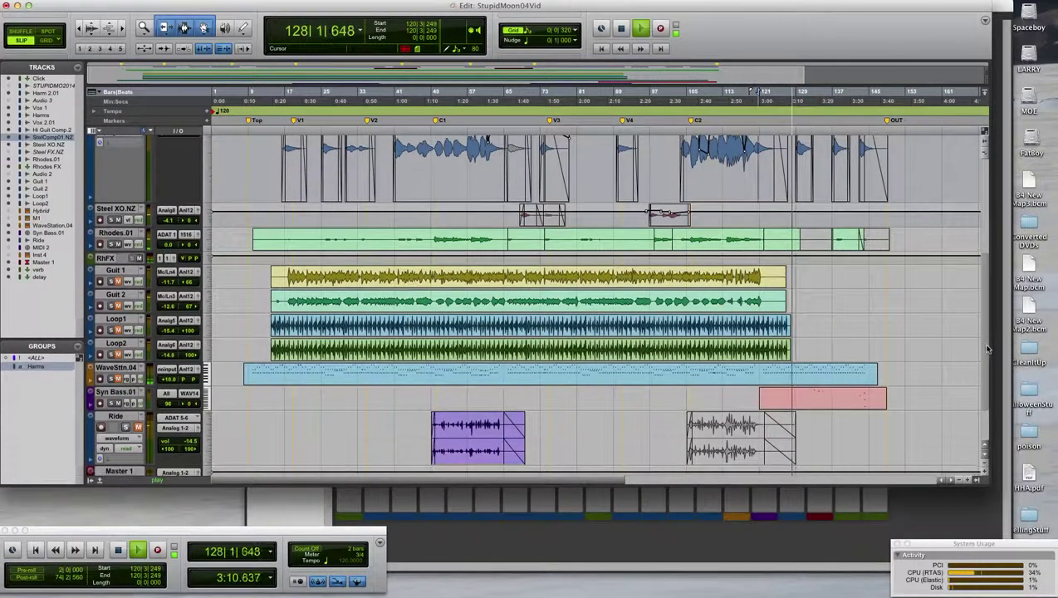
scroll(987, 348, down, 1)
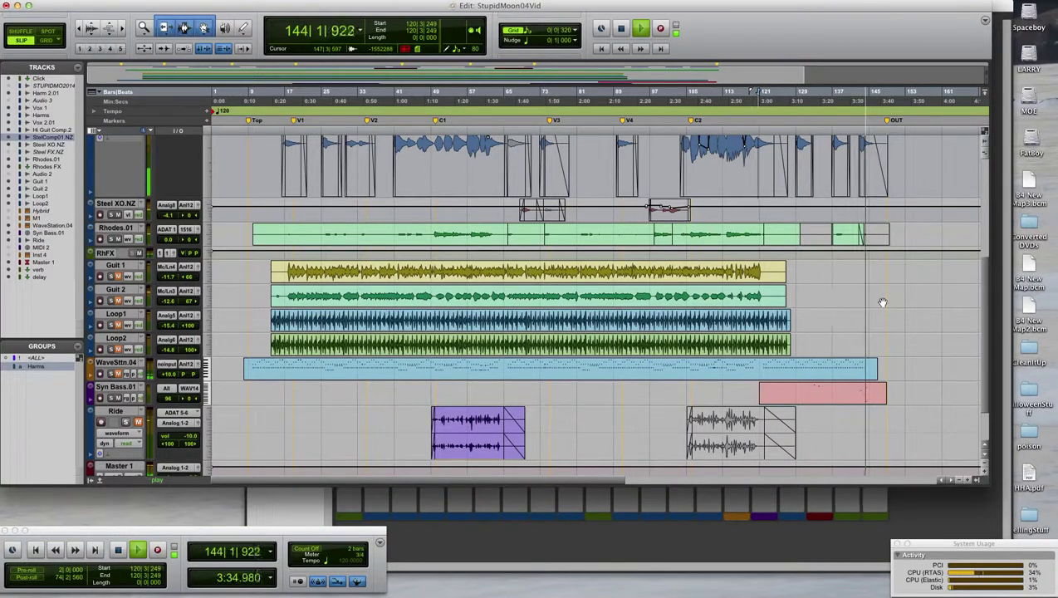
key(space)
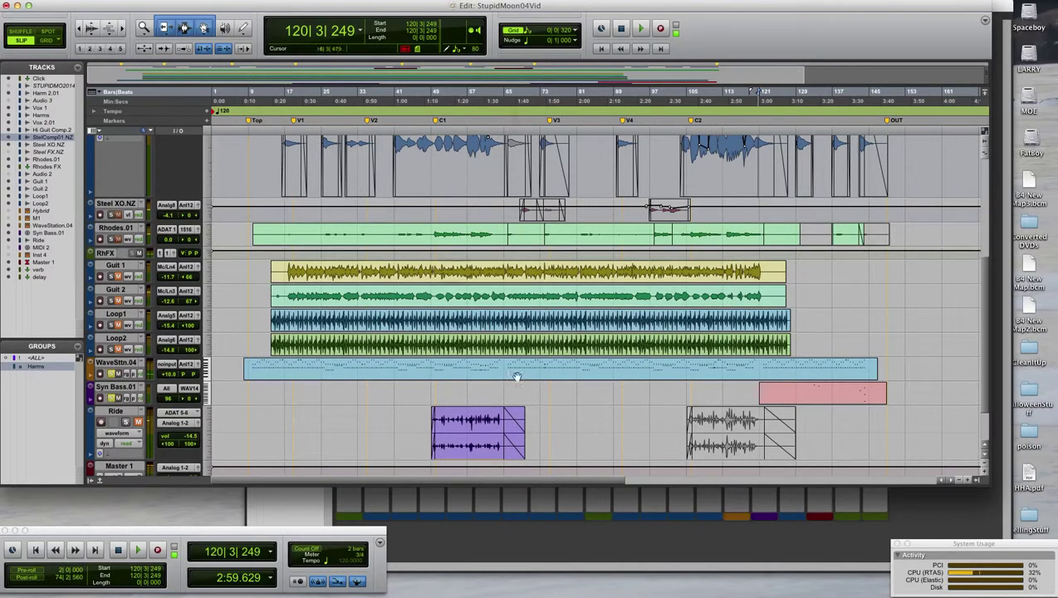
Step: Audition the closing part of the Syn Bass.01 track from about bar 142
click(856, 389)
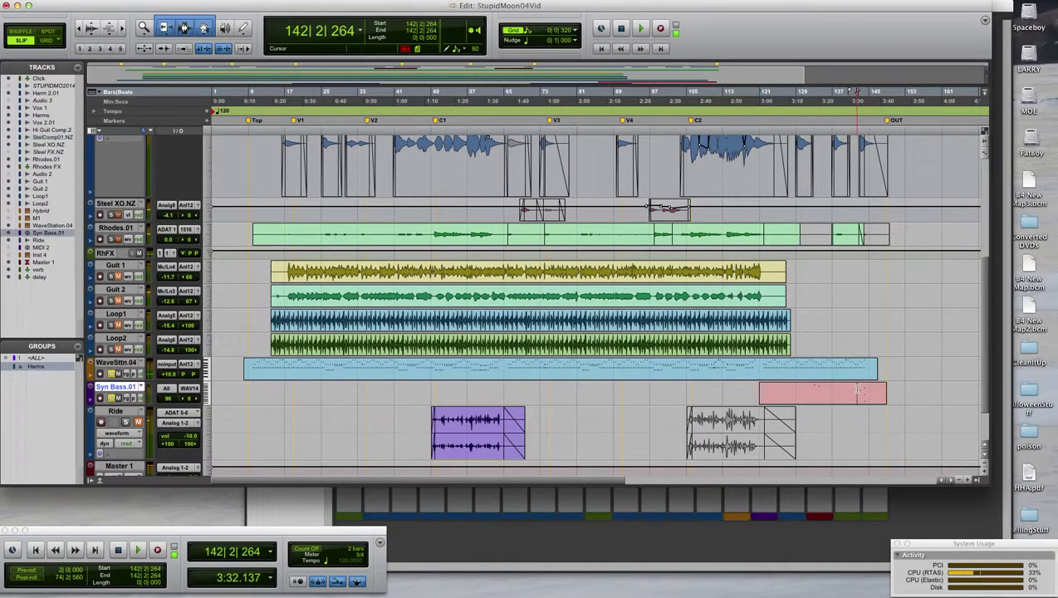
key(space)
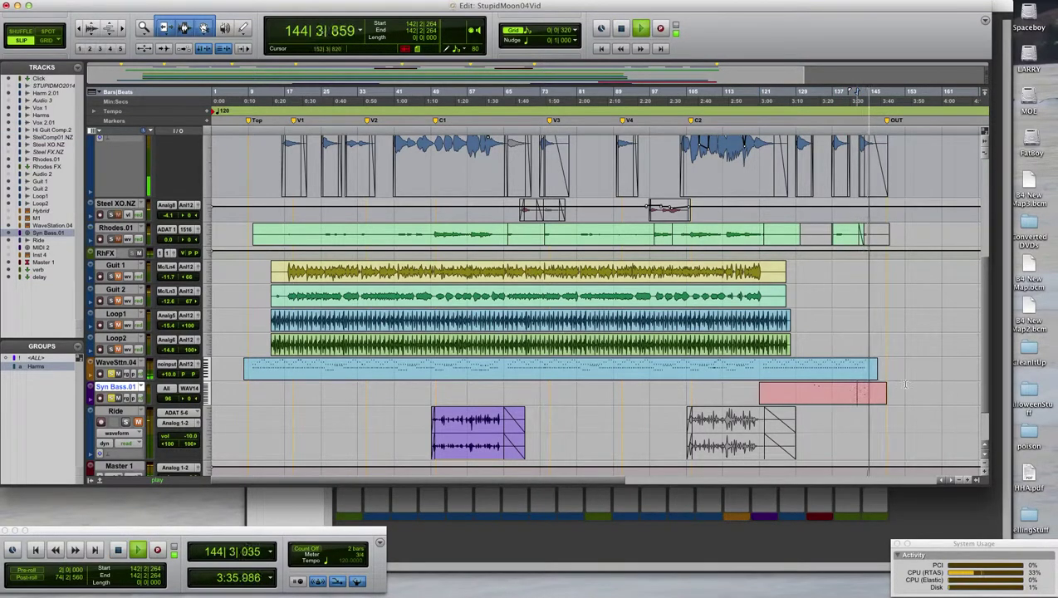
key(space)
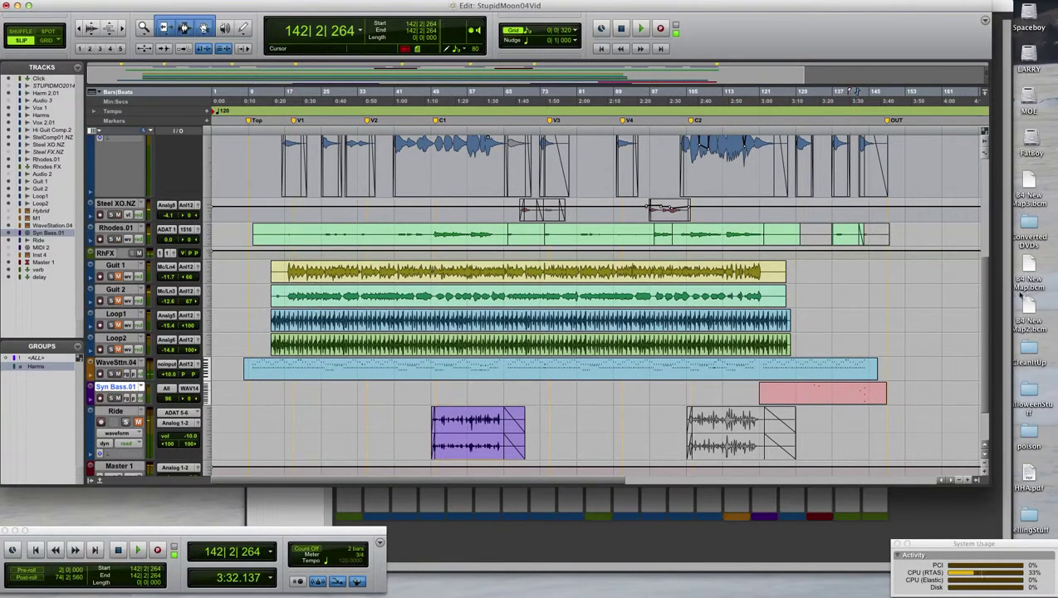
Step: Play from the end of the Vox 1 part at about bar 121
drag(986, 303, 988, 199)
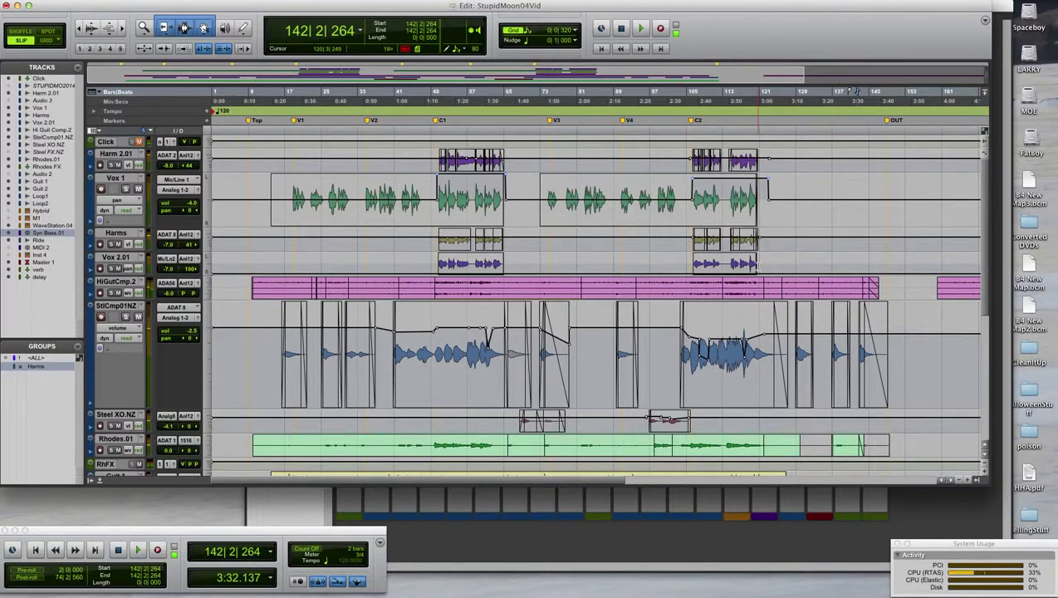
click(762, 200)
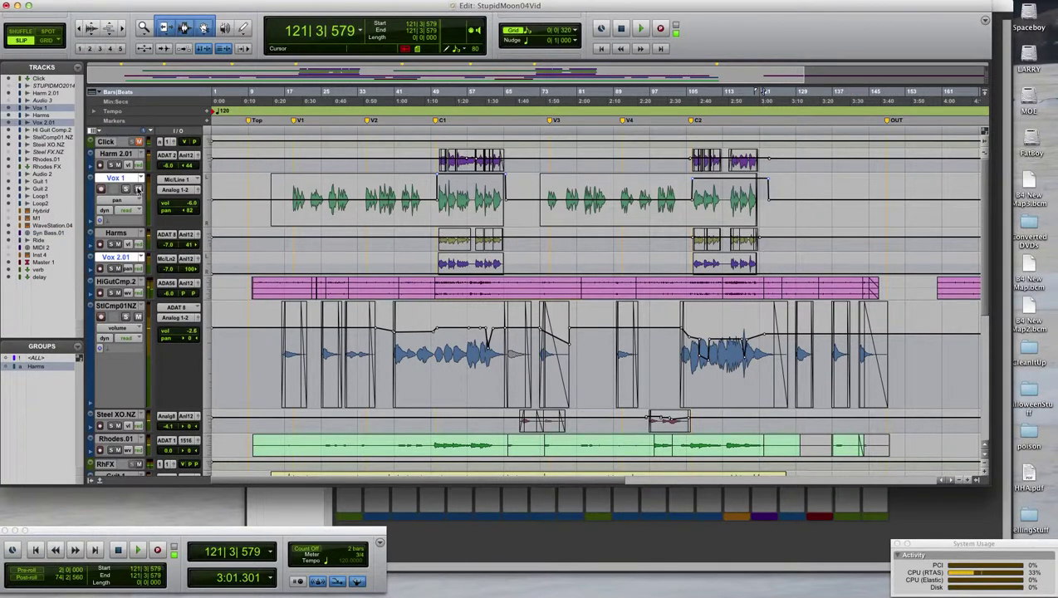
key(space)
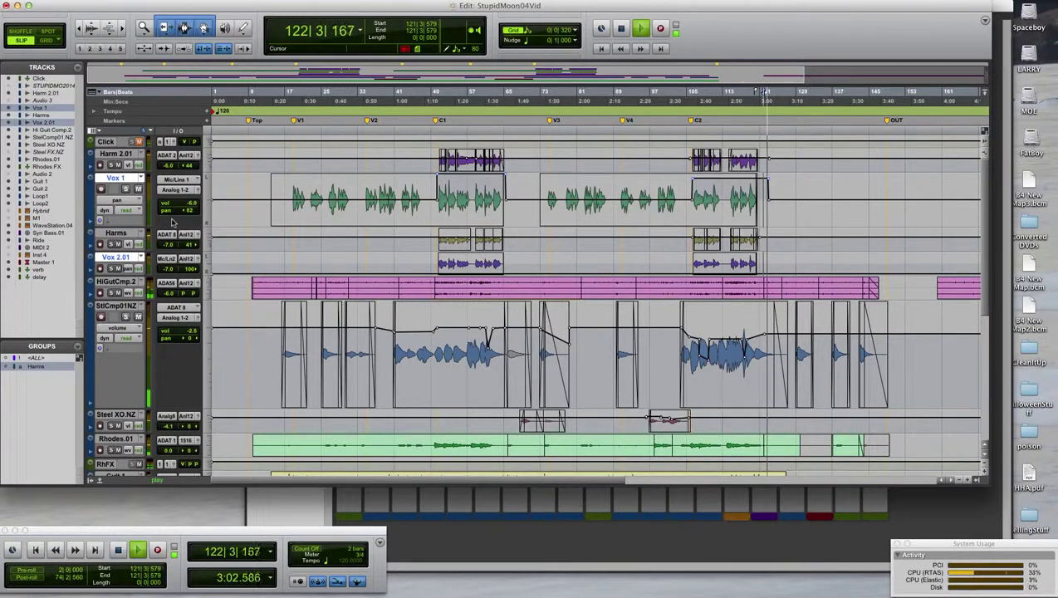